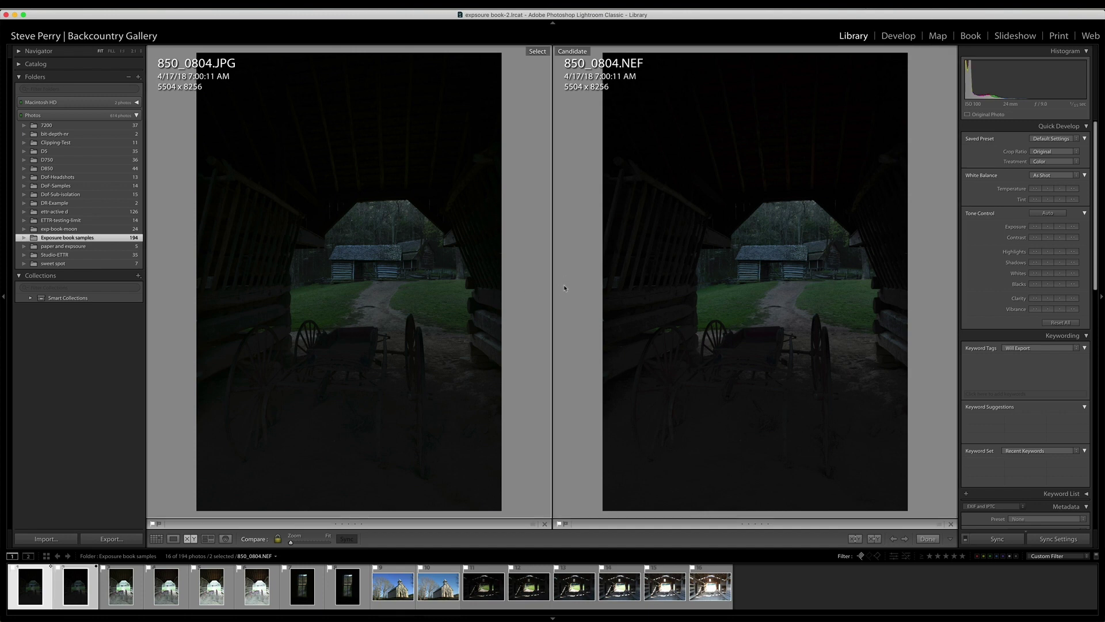
# Brighten the selected dark barn JPG and NEF pair with Exposure +3.25, Highlights −89 and Shadows +100
pyautogui.click(900, 36)
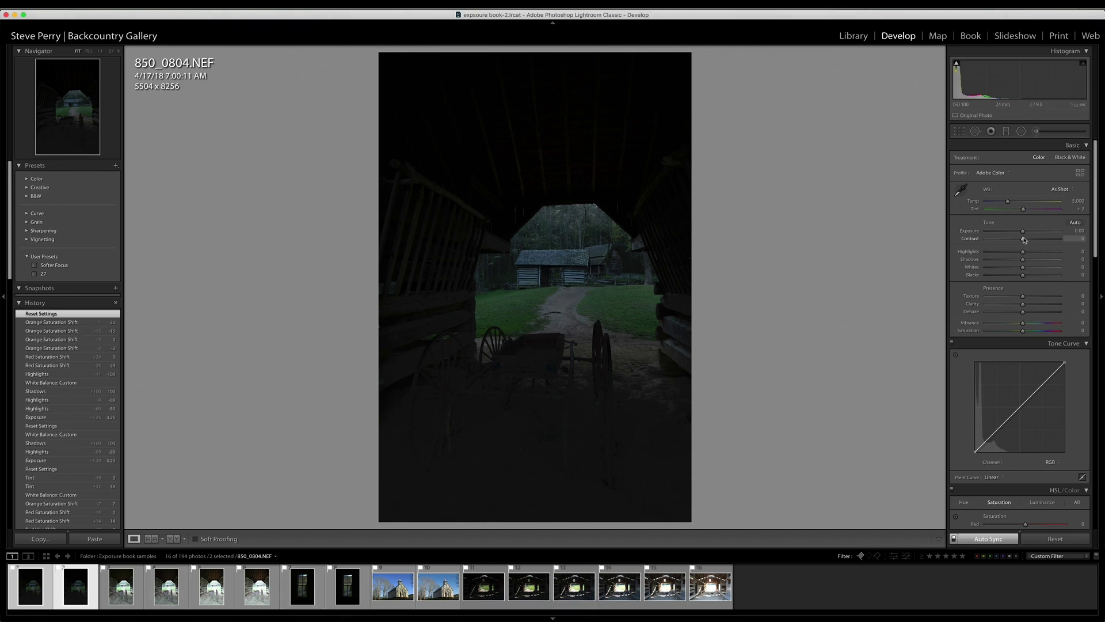
pyautogui.moveTo(1023, 233); pyautogui.dragTo(990, 252)
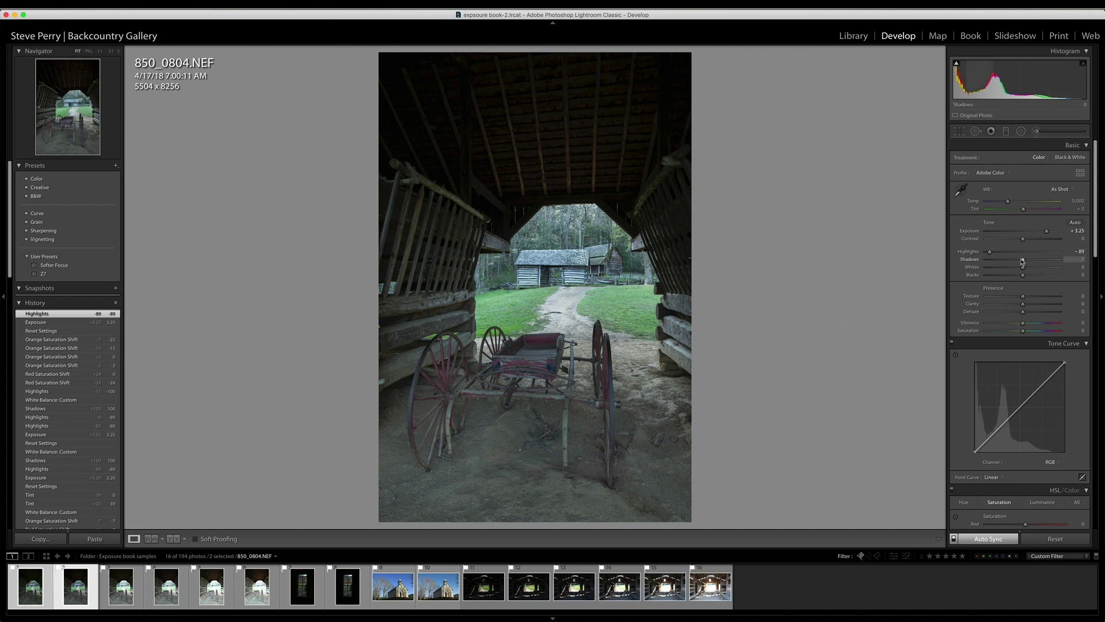
pyautogui.moveTo(1023, 259); pyautogui.dragTo(1061, 257)
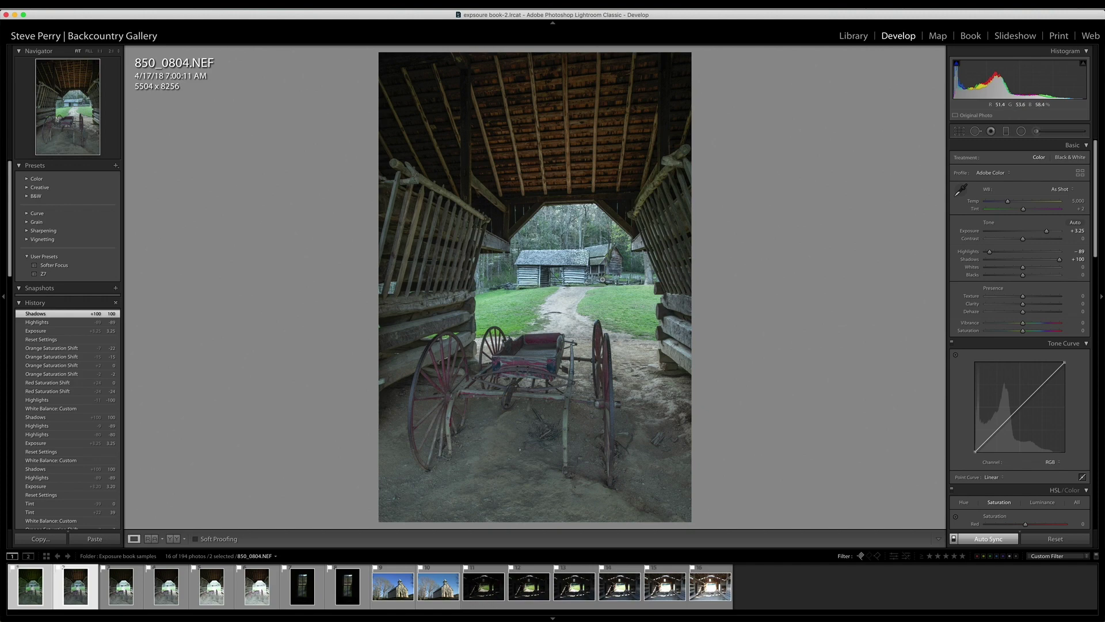
# Sample a custom white balance from the pale patch behind the fence near the cabin and lower Orange saturation to −16
pyautogui.click(602, 280)
pyautogui.click(960, 190)
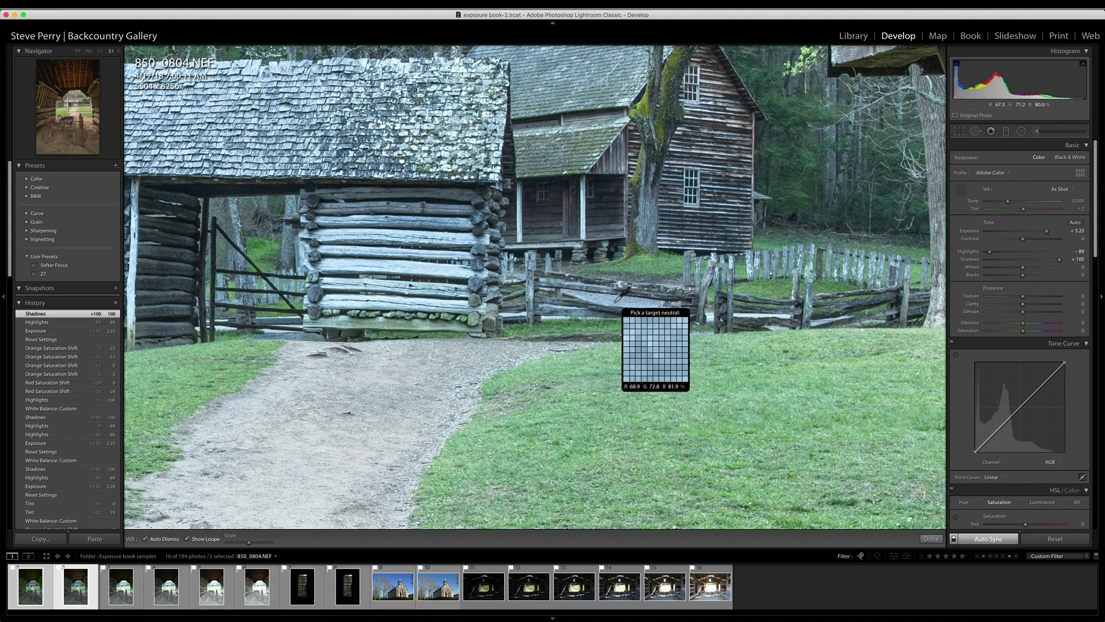
pyautogui.click(618, 301)
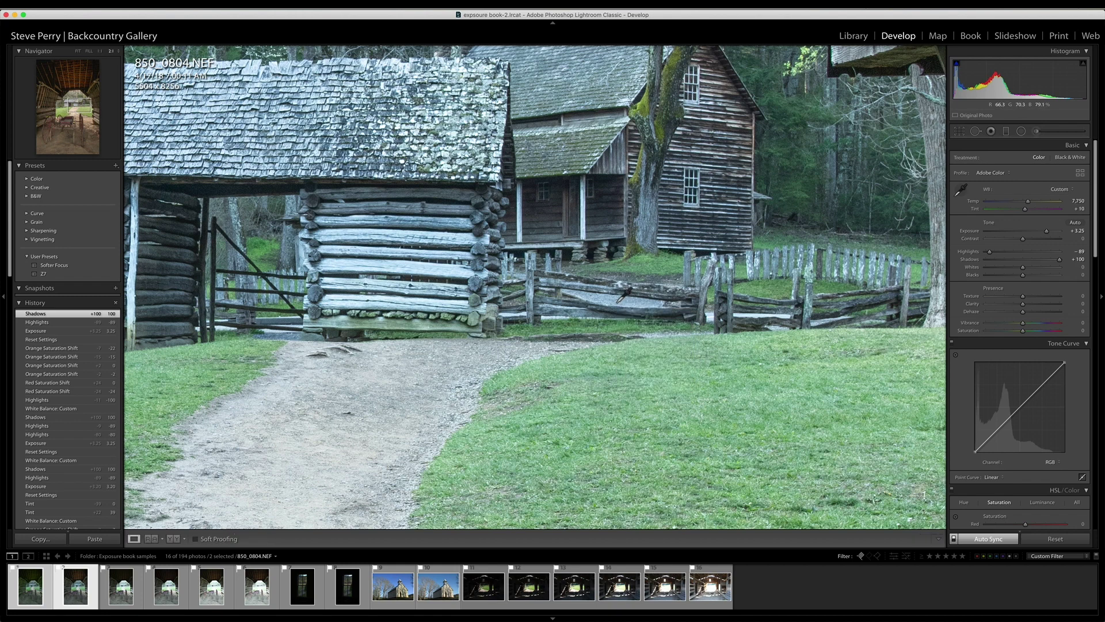
pyautogui.click(618, 302)
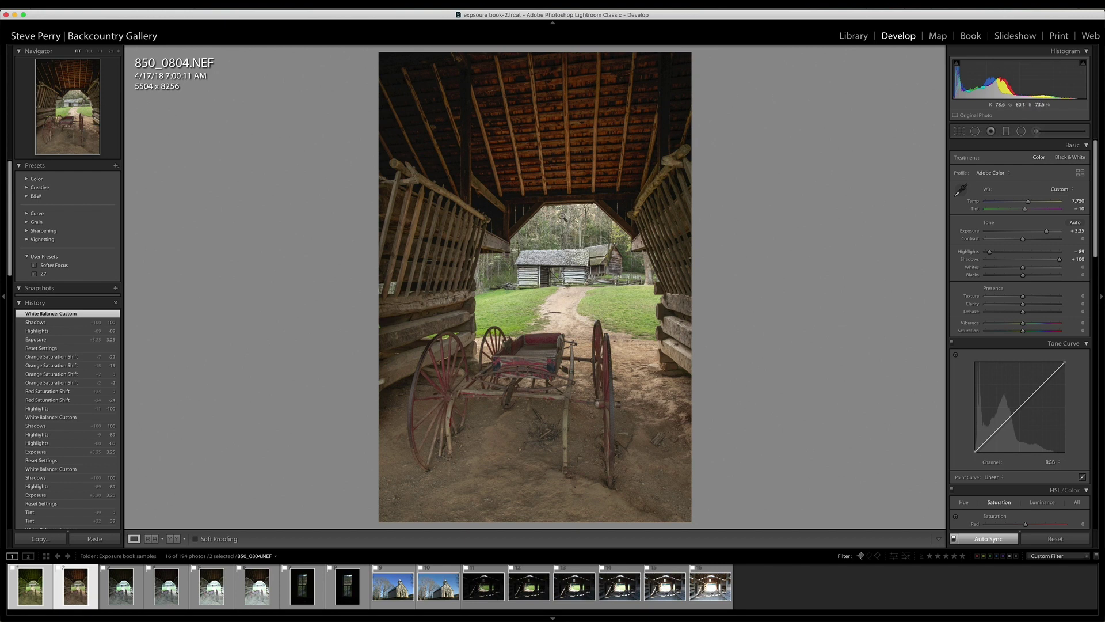
pyautogui.scroll(-3, 1022, 445)
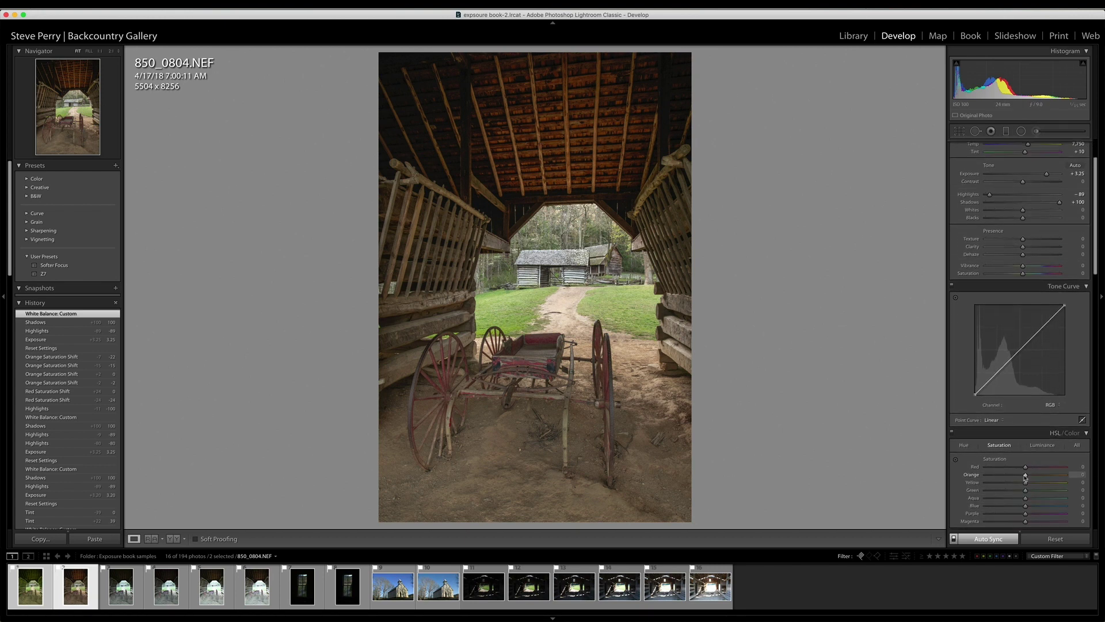
pyautogui.moveTo(1026, 474); pyautogui.dragTo(1019, 476)
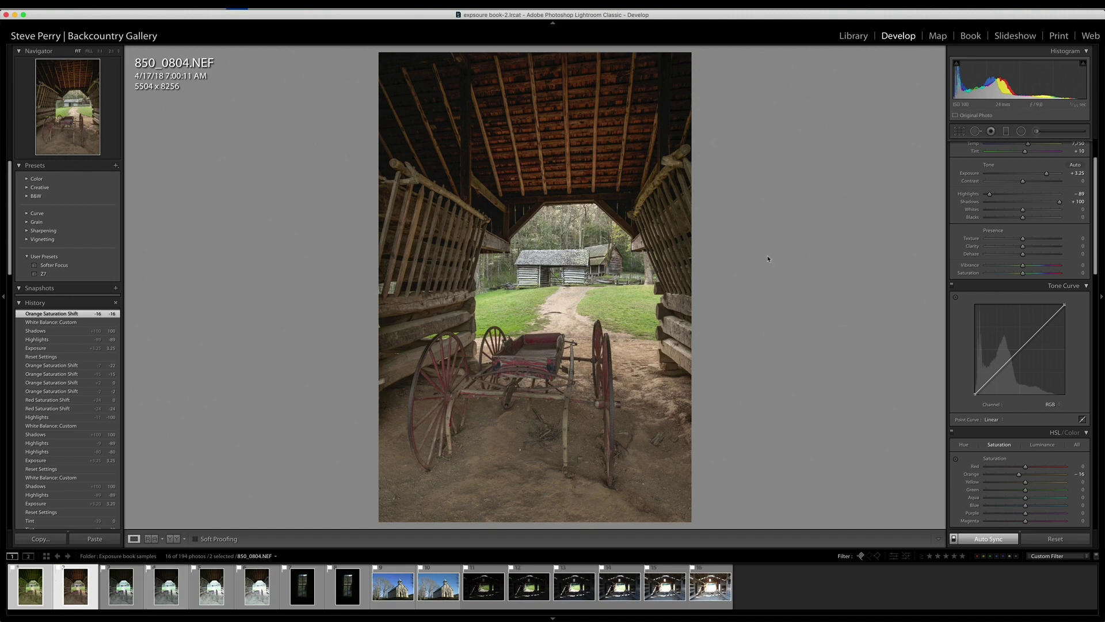
# Compare 850_0804.JPG as Select with 850_0804.NEF as Candidate, examining noise and color on the dark roof post up close
pyautogui.press('c')
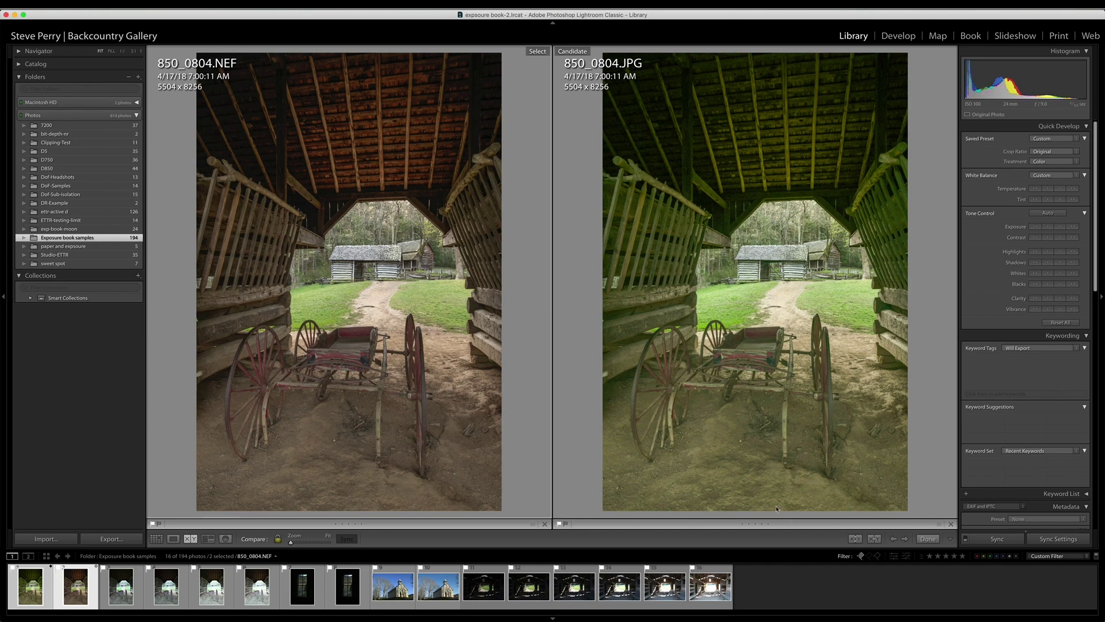
pyautogui.click(853, 537)
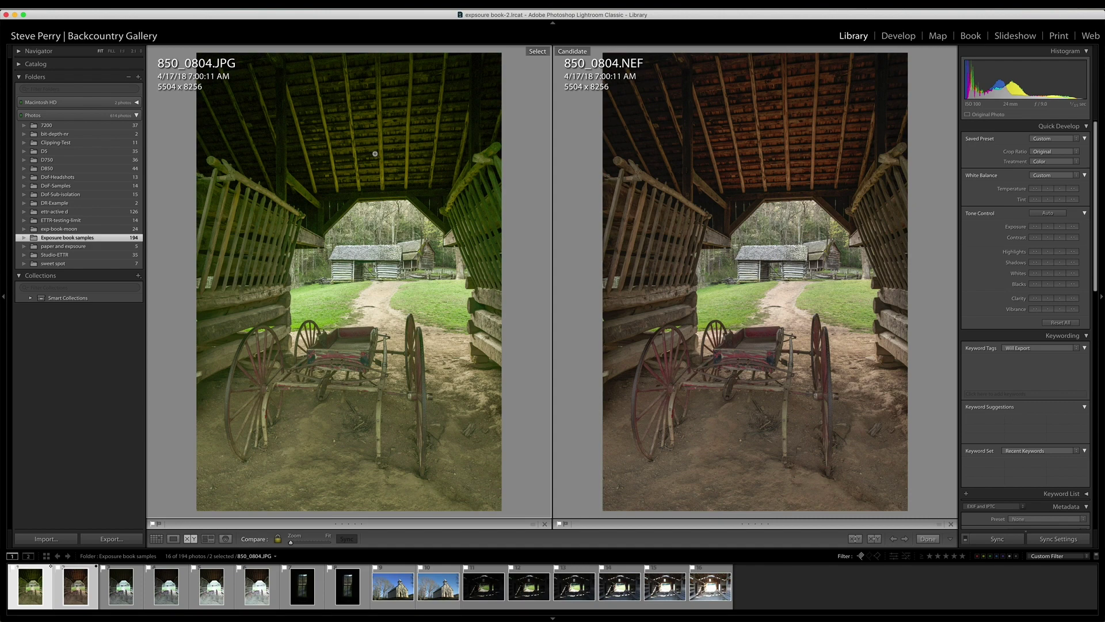
pyautogui.click(283, 135)
pyautogui.moveTo(283, 135); pyautogui.dragTo(347, 143)
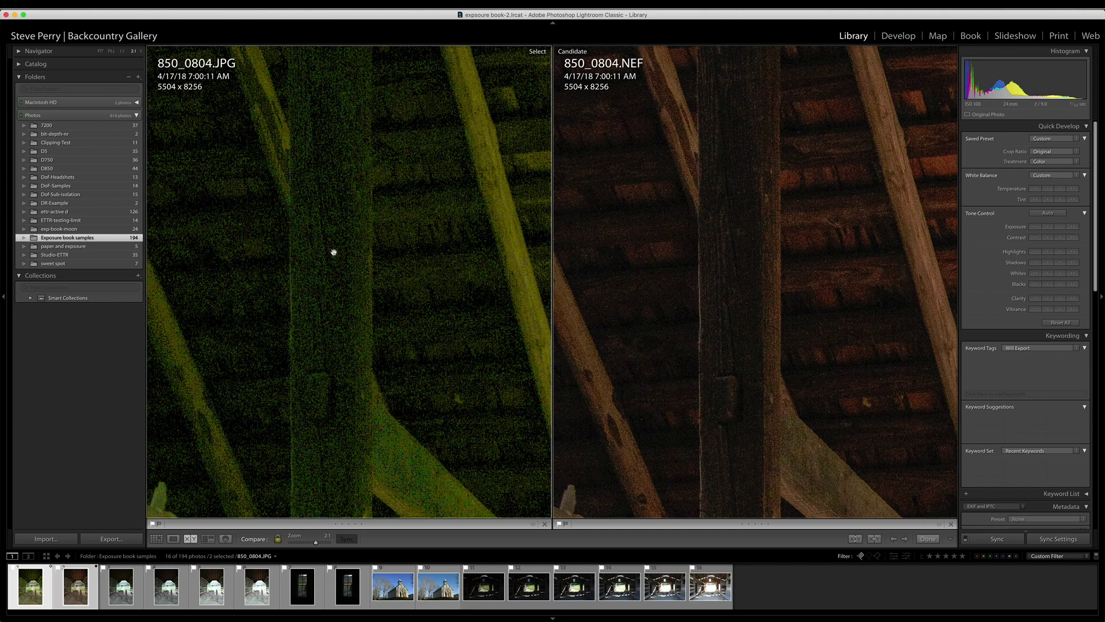
pyautogui.moveTo(378, 264); pyautogui.dragTo(315, 224)
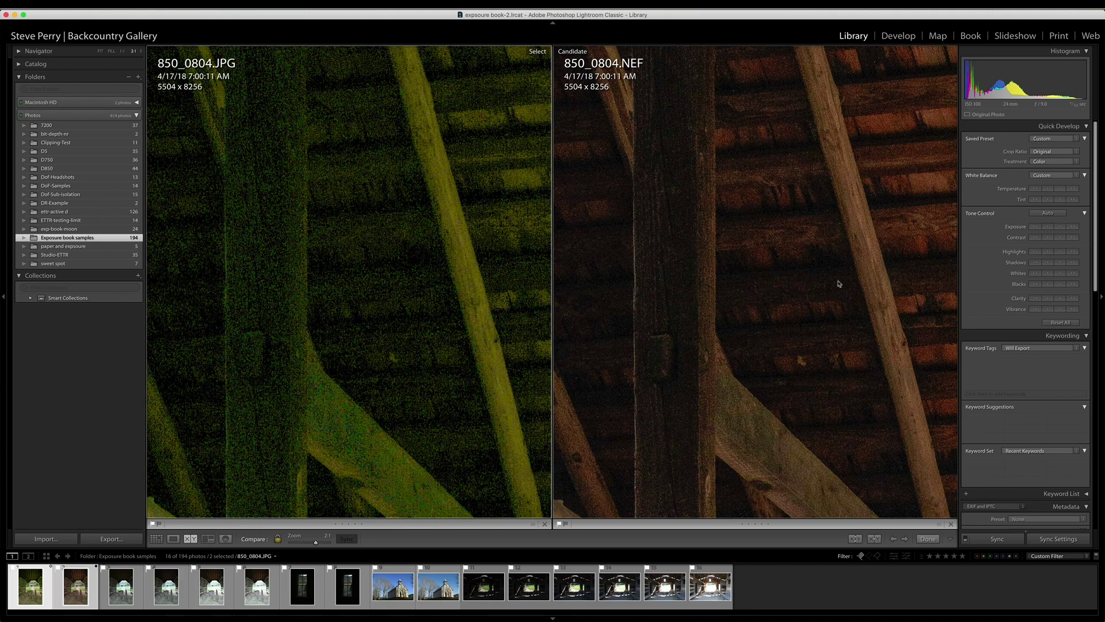
pyautogui.click(368, 247)
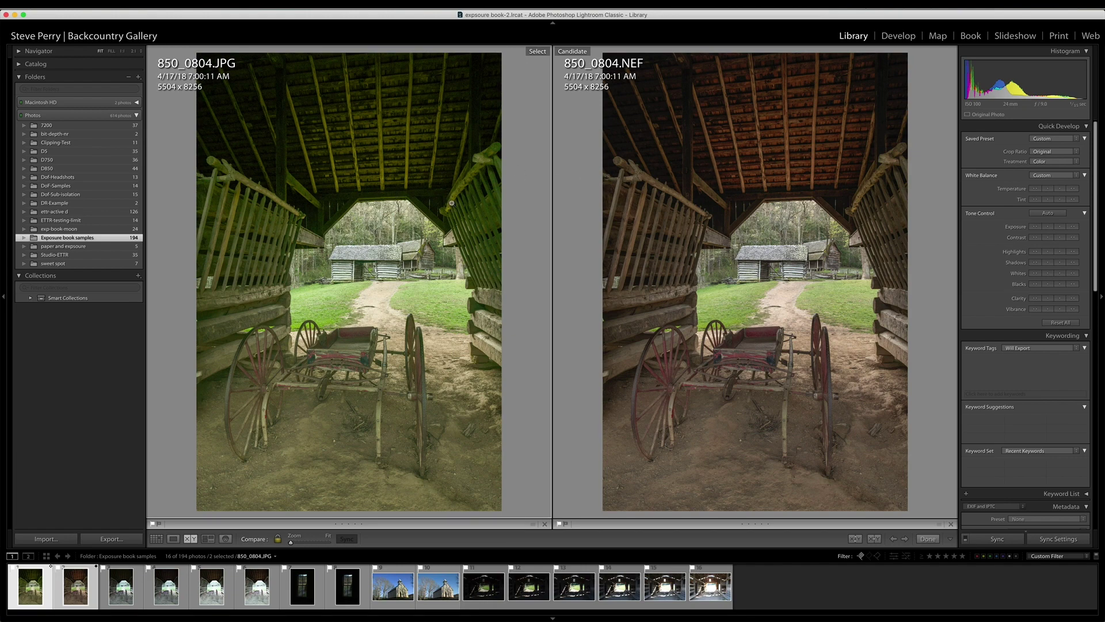
# Resample the white balance of 850_0804.JPG from the patch behind the fence, and shift Tint to +73 and Temp to +15
pyautogui.press('d')
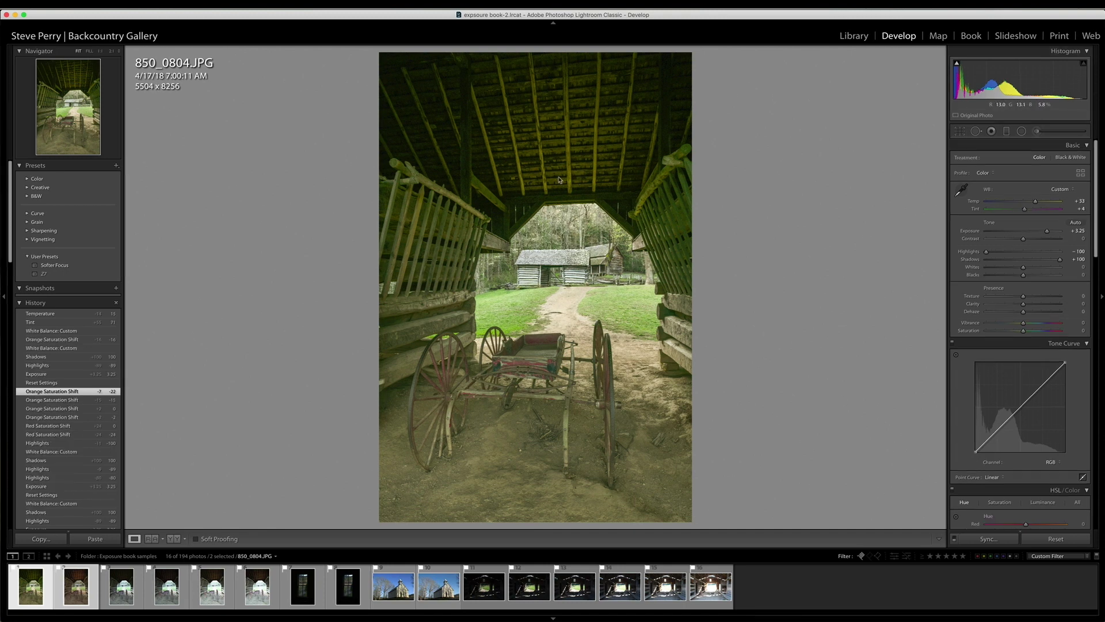
pyautogui.click(606, 282)
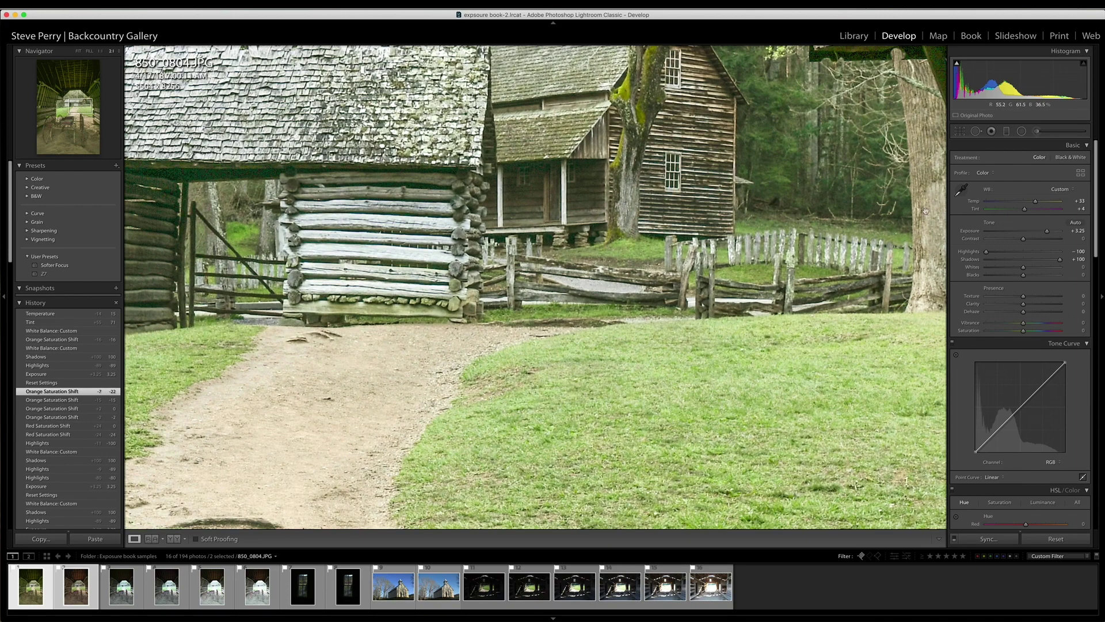
pyautogui.click(960, 192)
pyautogui.click(606, 284)
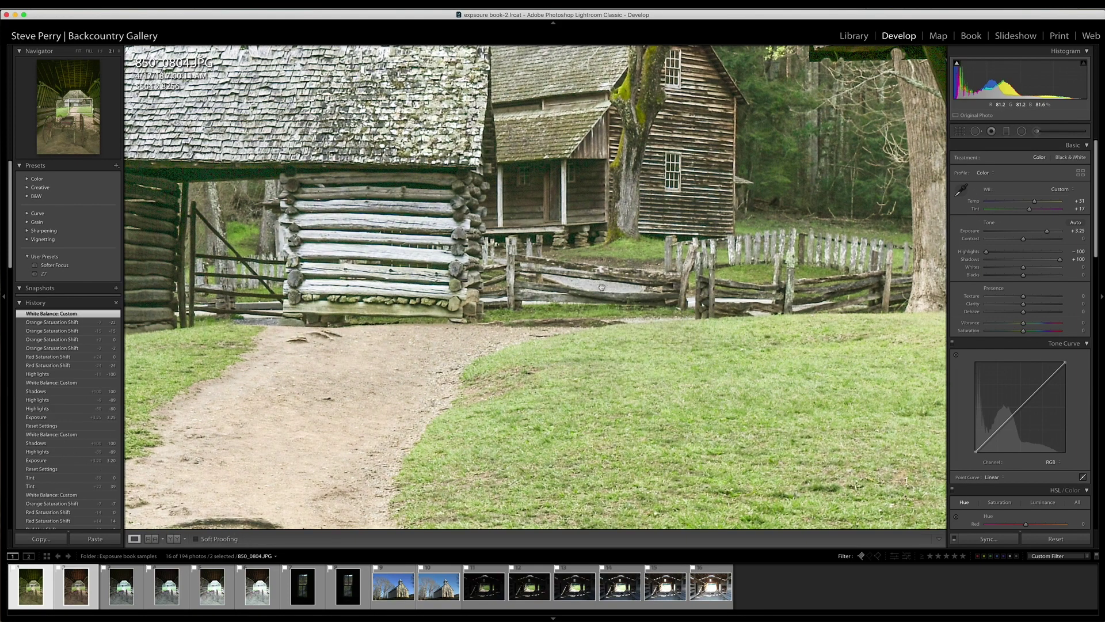
pyautogui.click(606, 286)
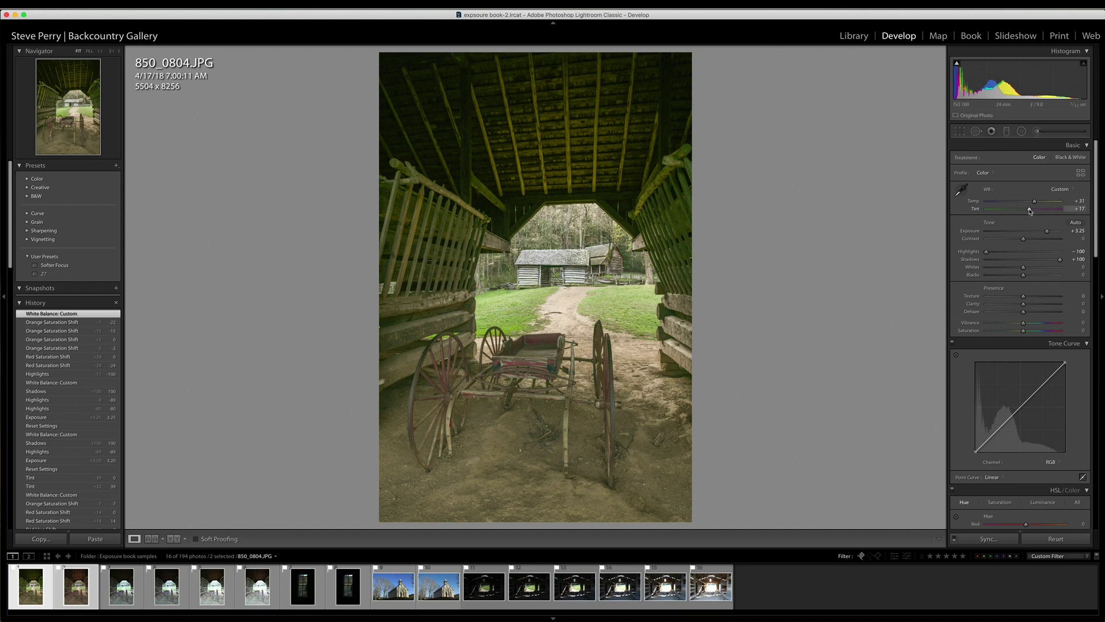
pyautogui.moveTo(1030, 211)
pyautogui.mouseDown()
pyautogui.moveTo(1043, 208)
pyautogui.moveTo(1029, 203)
pyautogui.mouseUp()
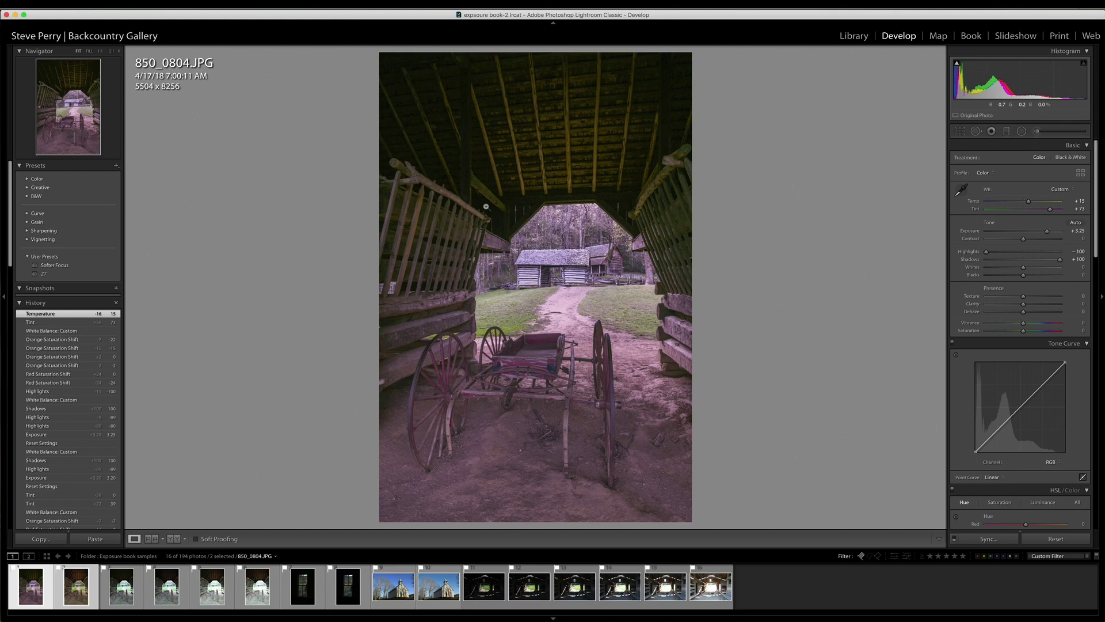
# Compare the re-tinted 850_0804.JPG with the NEF side by side, examining the roof boards and rafters at high magnification
pyautogui.press('c')
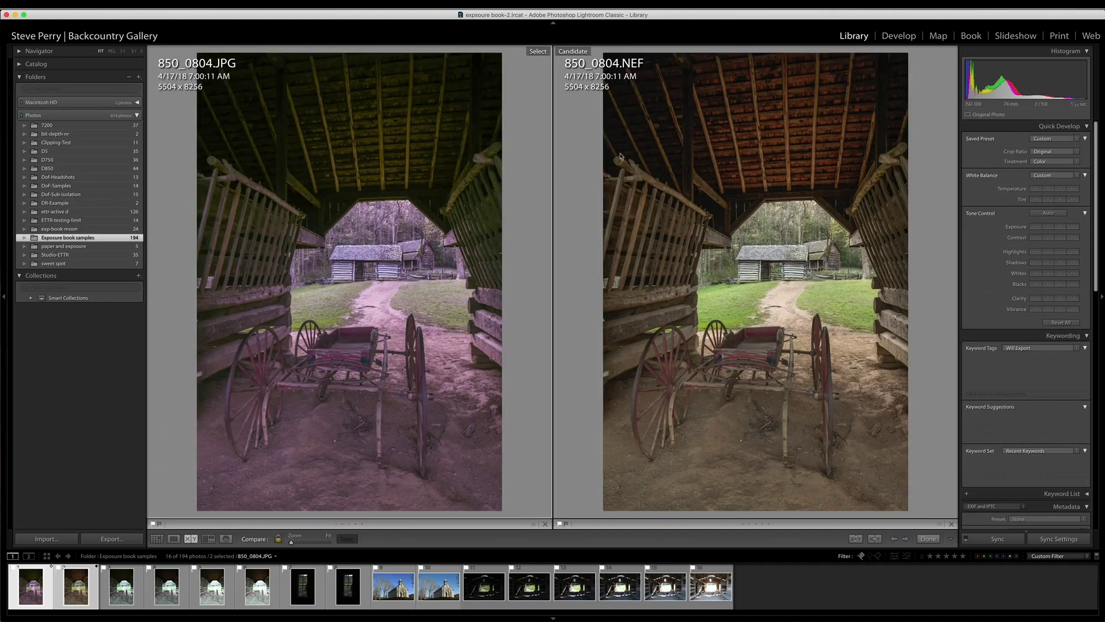
pyautogui.click(784, 143)
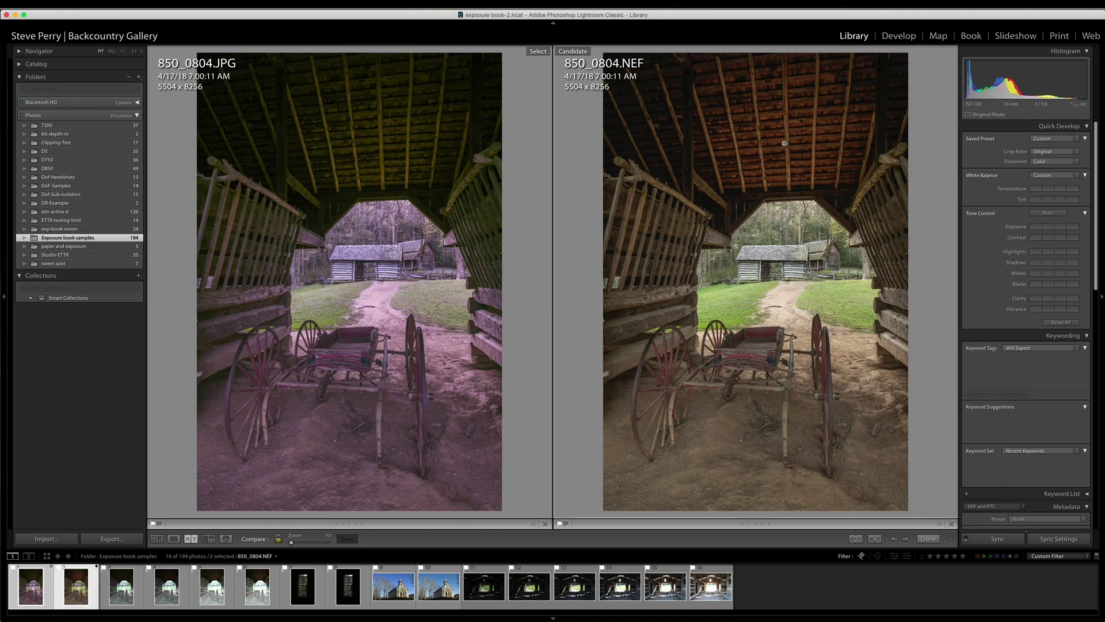
pyautogui.click(783, 142)
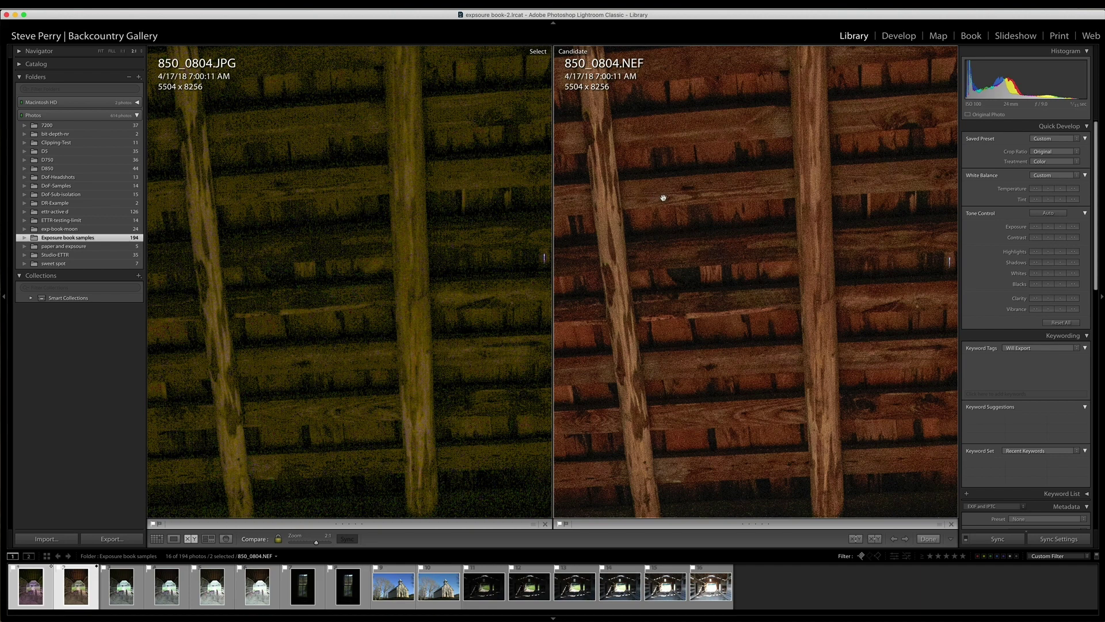
pyautogui.click(407, 260)
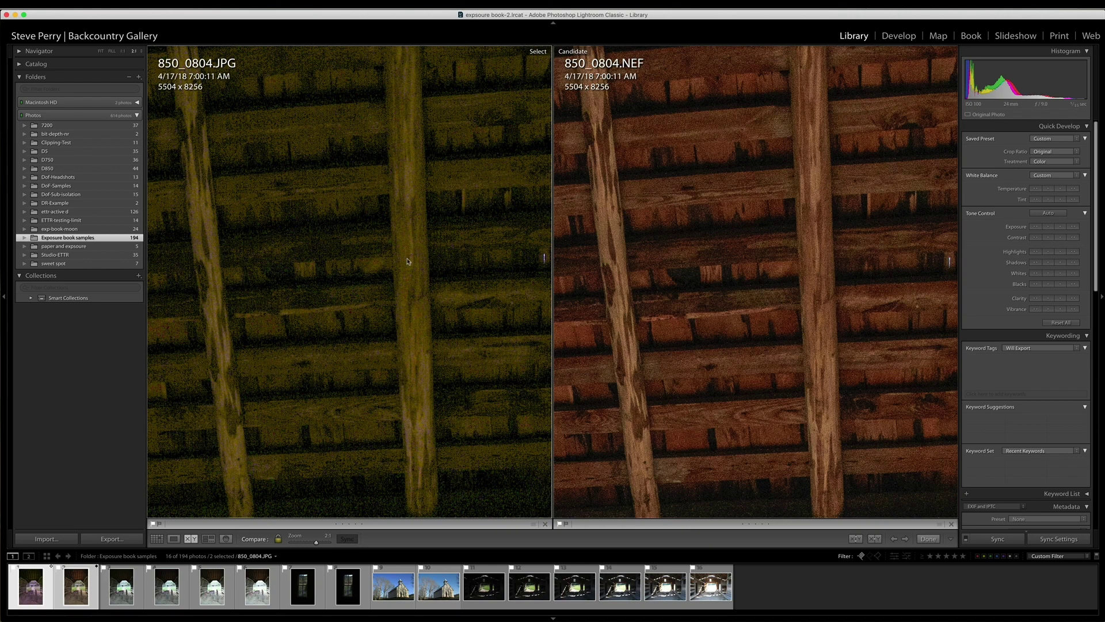
pyautogui.click(405, 260)
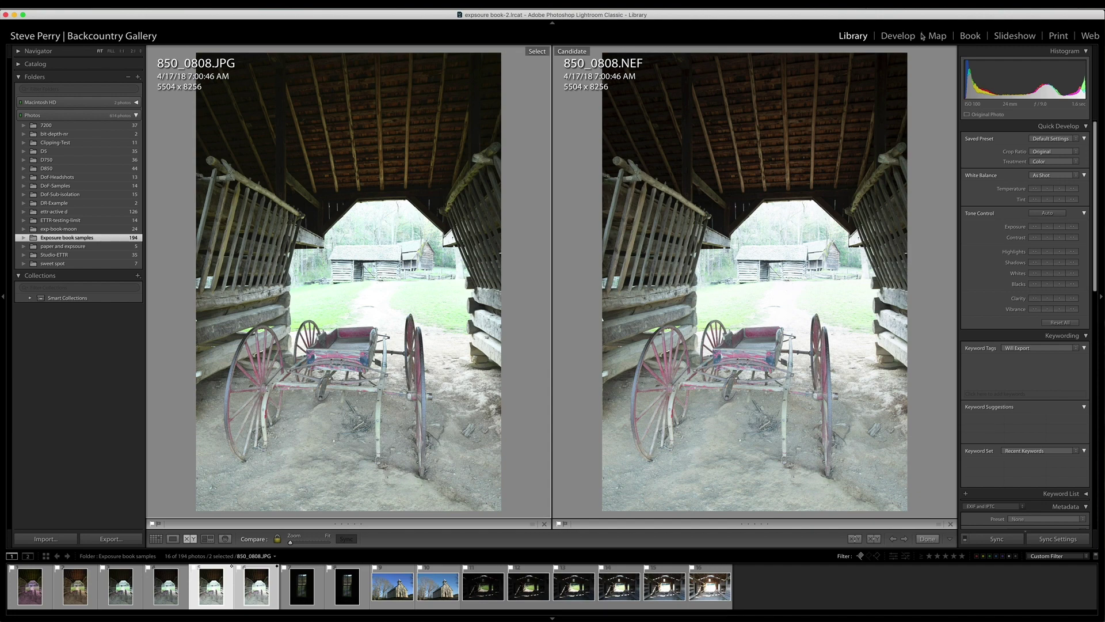
# Darken the overexposed 850_0808 JPG and NEF pair with Exposure −1.65 and Highlights −100
pyautogui.click(901, 39)
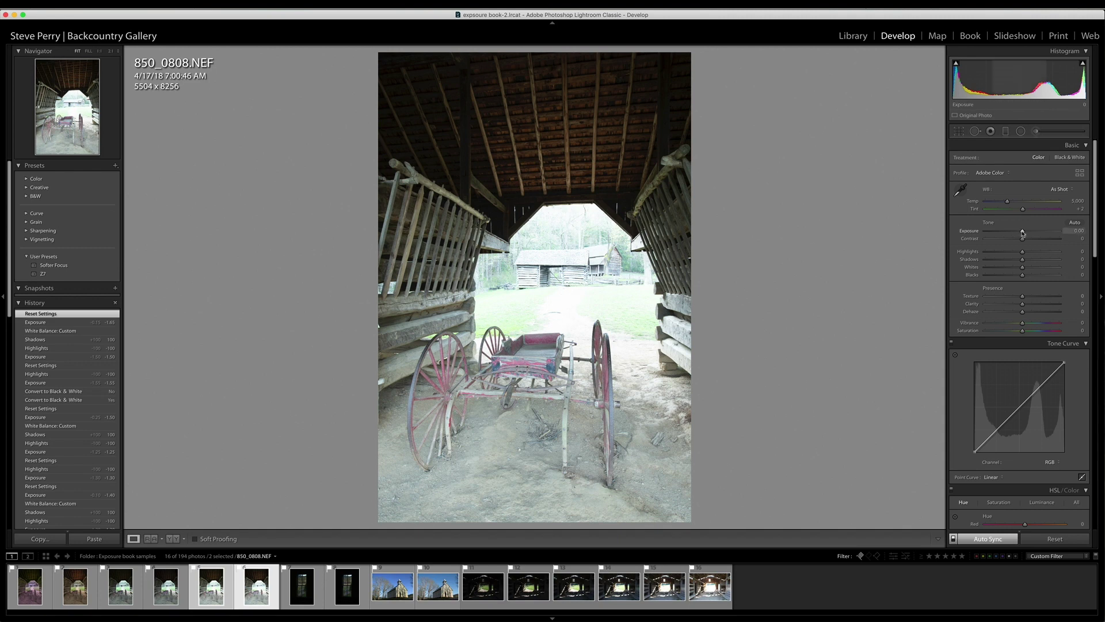
pyautogui.moveTo(1023, 232); pyautogui.dragTo(981, 253)
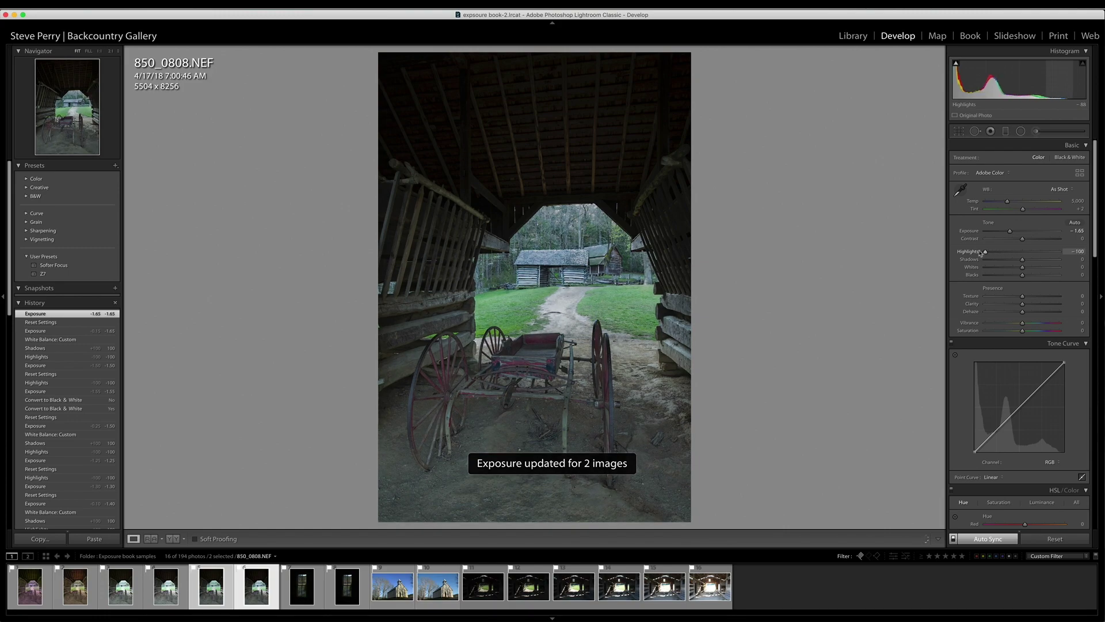
# Sample the 850_0808 pair's white balance from the patch behind the fence and raise Shadows to +100
pyautogui.click(597, 283)
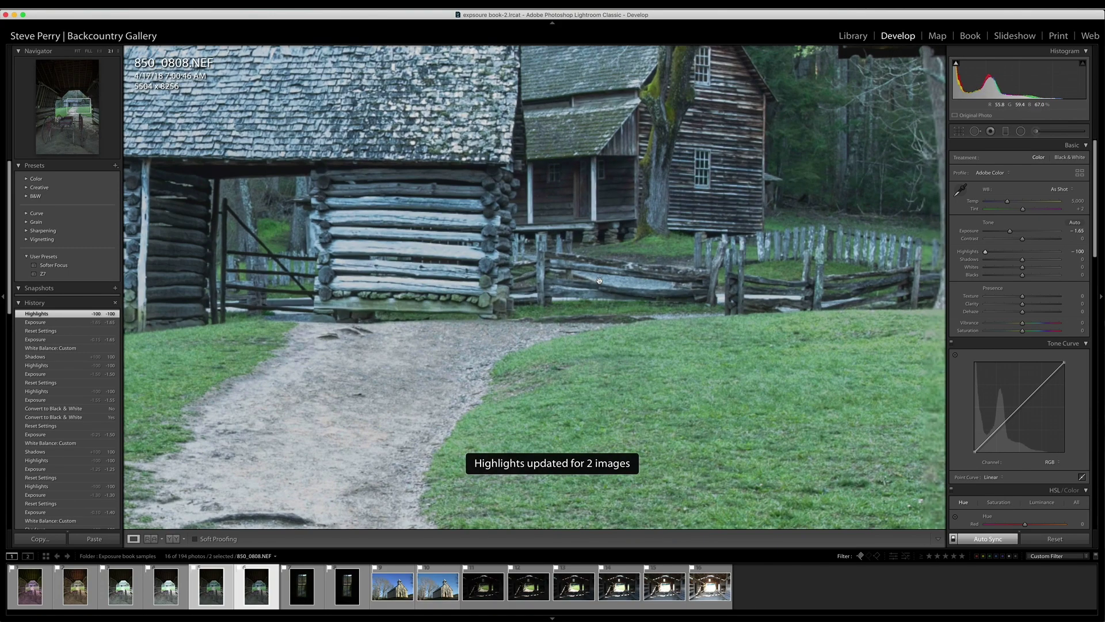
pyautogui.click(959, 190)
pyautogui.click(640, 282)
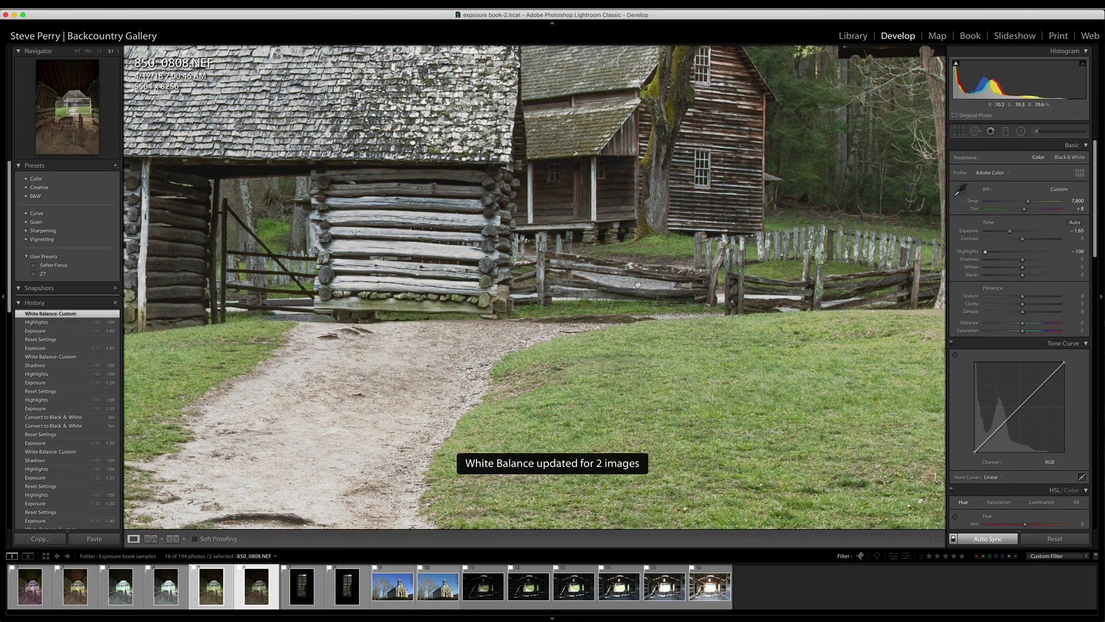
pyautogui.click(638, 284)
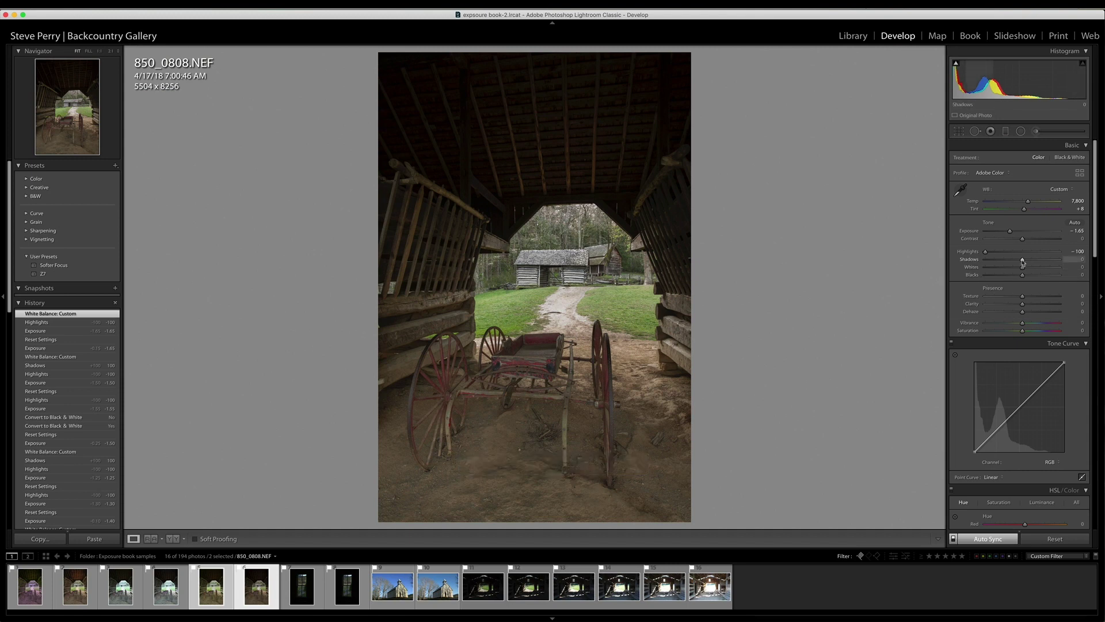
pyautogui.moveTo(1022, 261); pyautogui.dragTo(1065, 260)
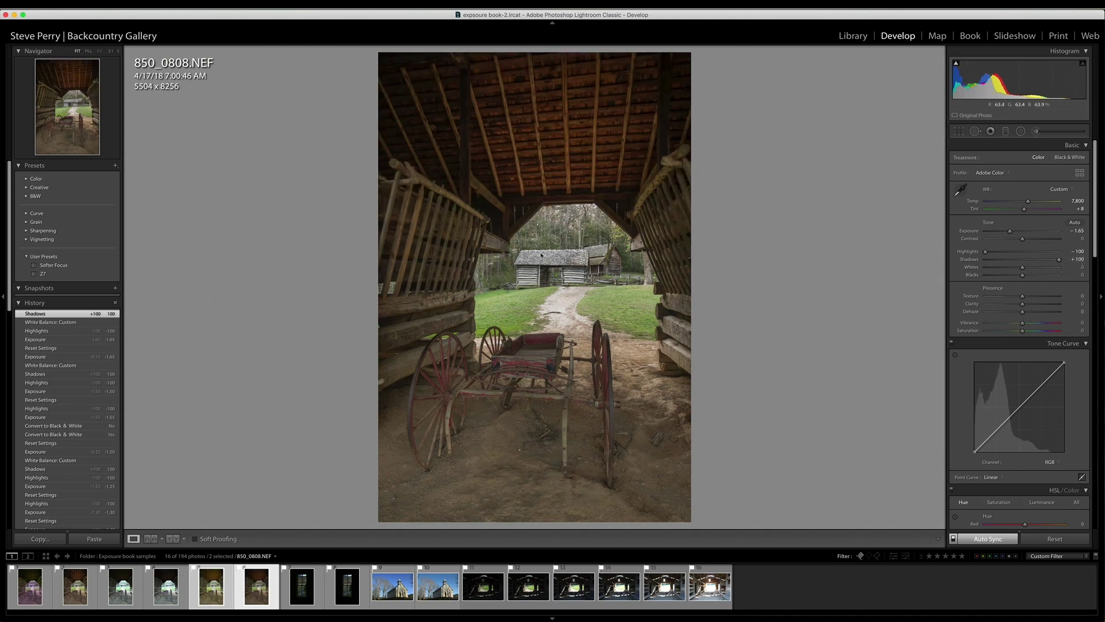
# Compare 850_0808.JPG with its NEF side by side, examining highlight detail in the path, cabin roof and trees up close
pyautogui.press('c')
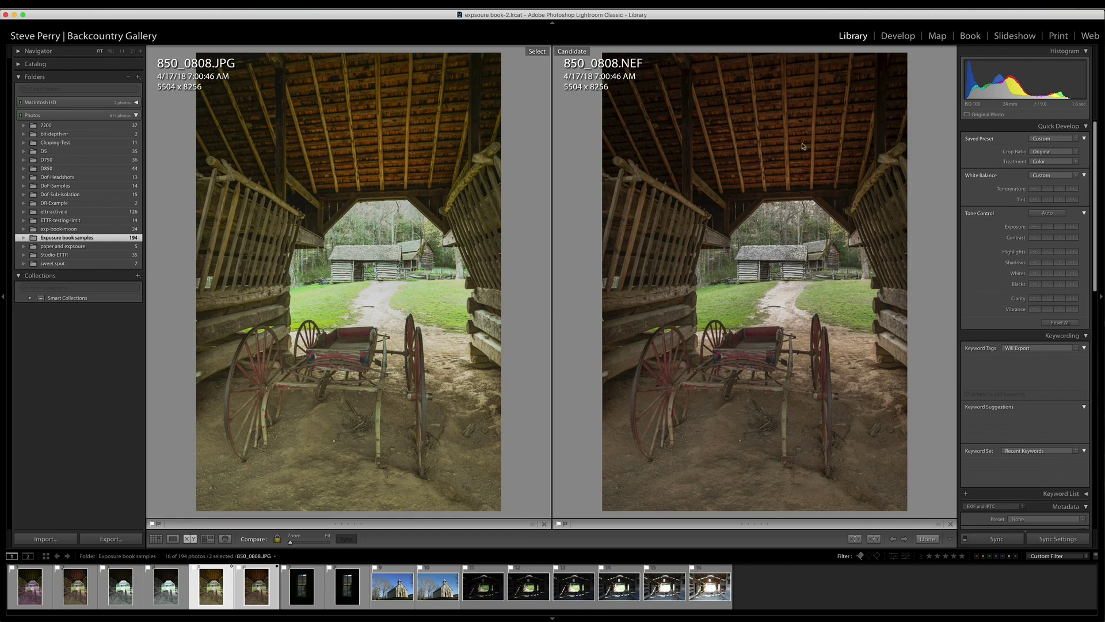
pyautogui.click(382, 292)
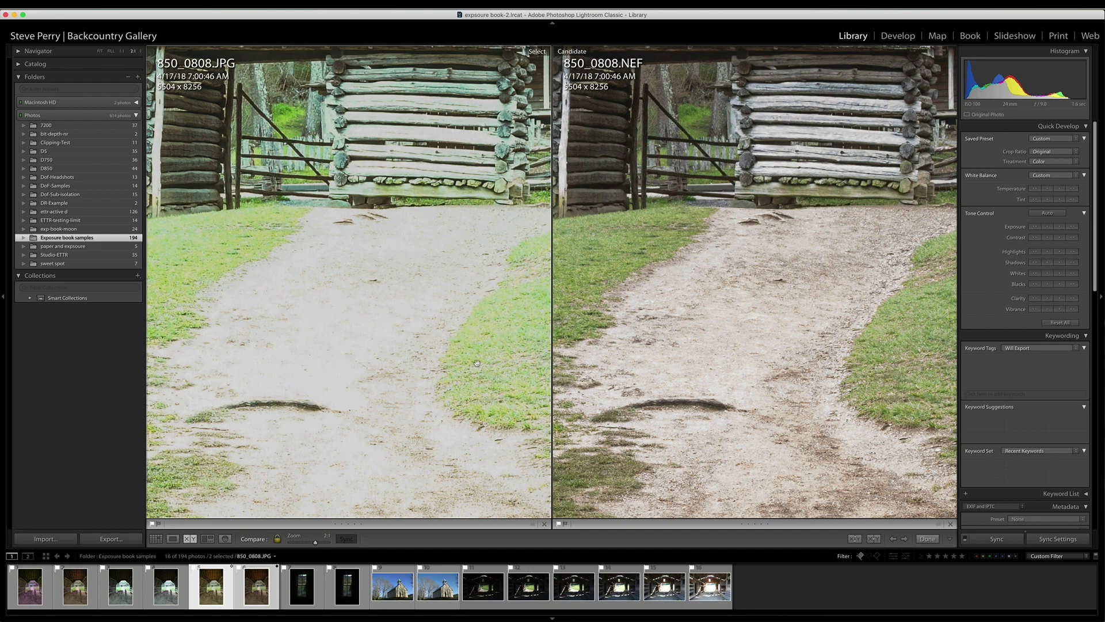
pyautogui.scroll(4, 411, 175)
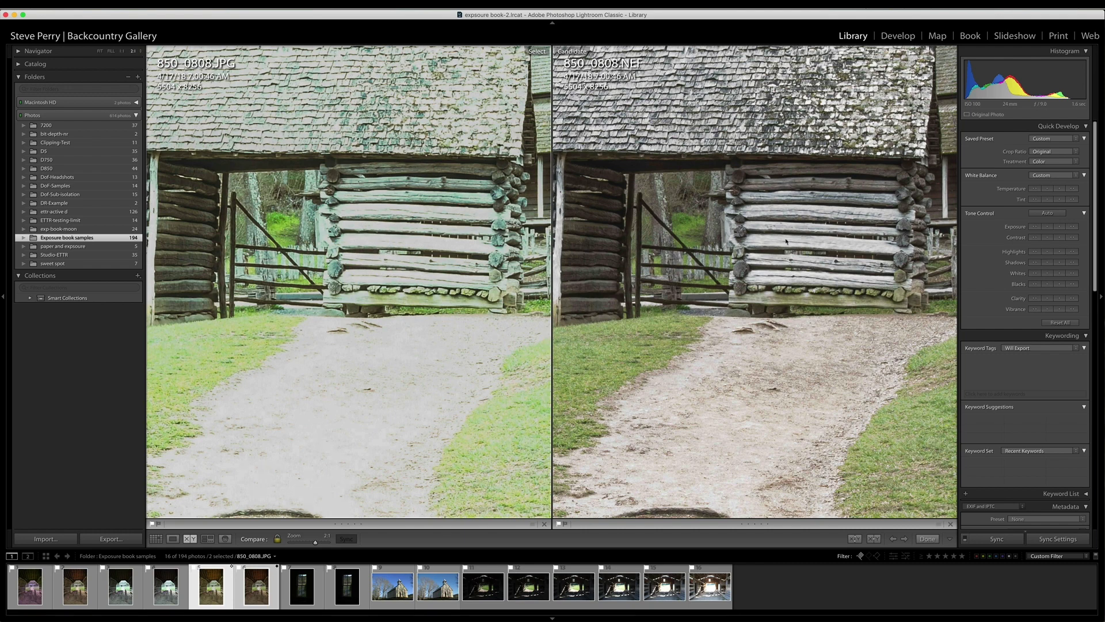
pyautogui.scroll(10, 287, 138)
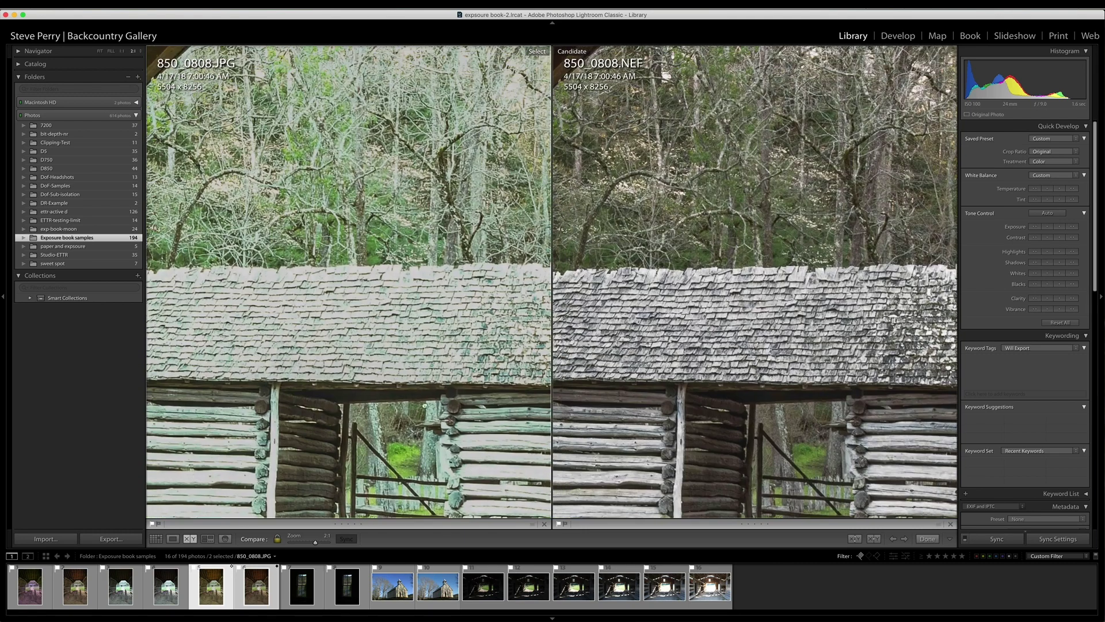
pyautogui.scroll(1, 394, 288)
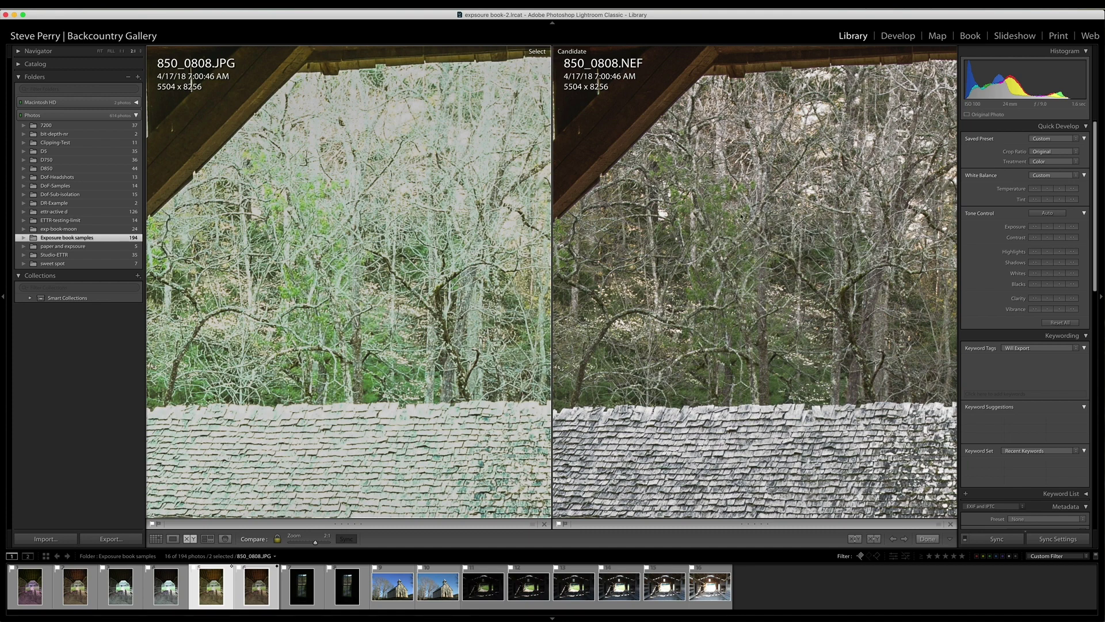
pyautogui.click(430, 174)
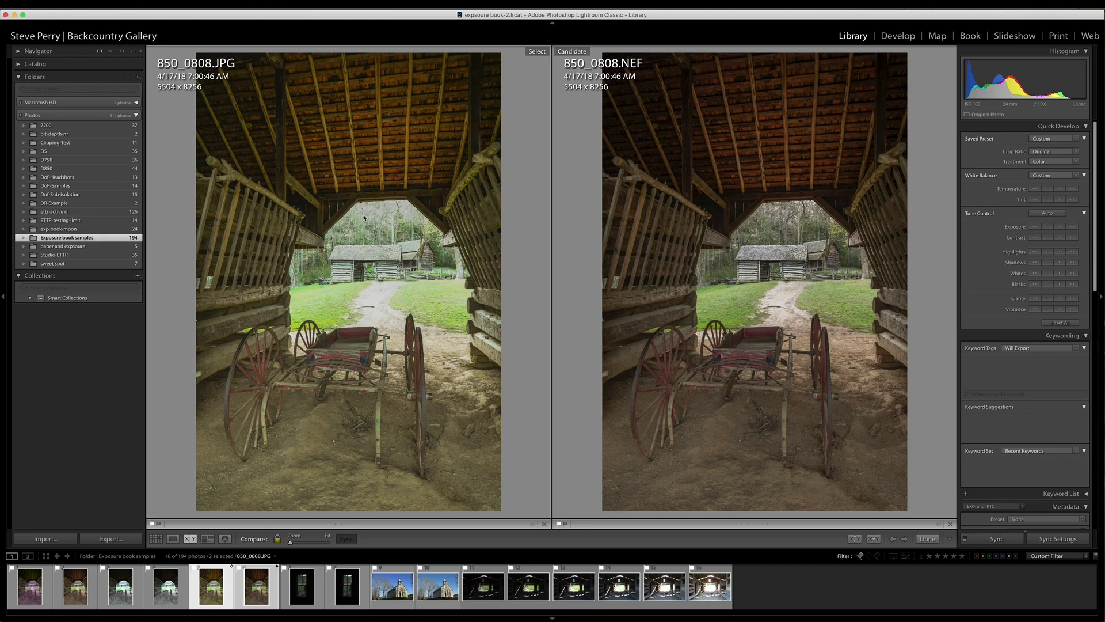
# View the barn photo full screen to examine it without the surrounding interface
pyautogui.press('f')
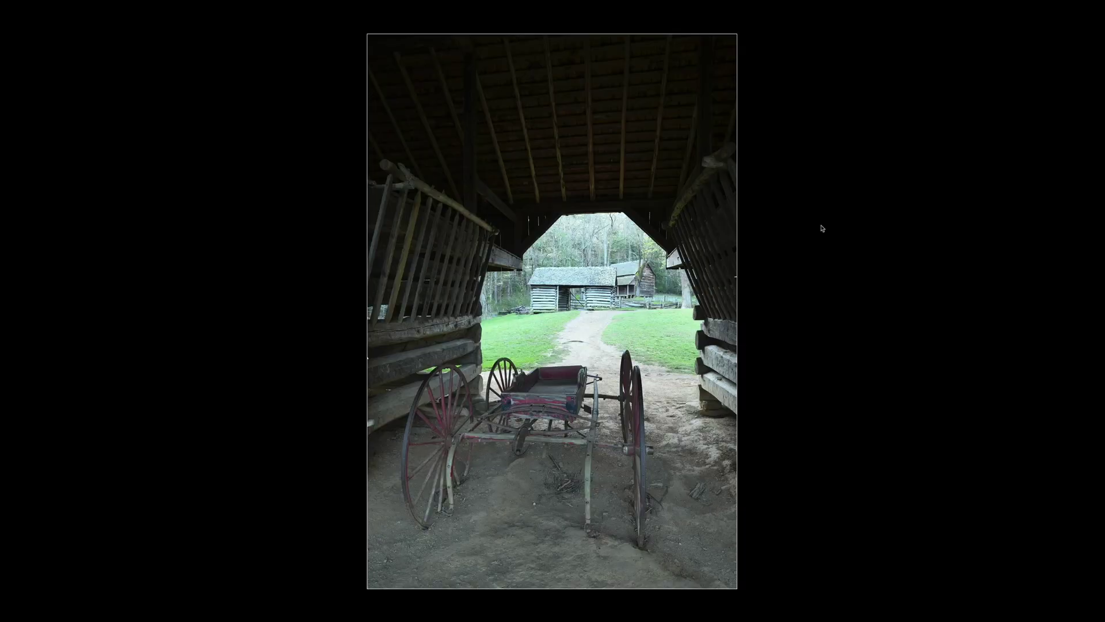
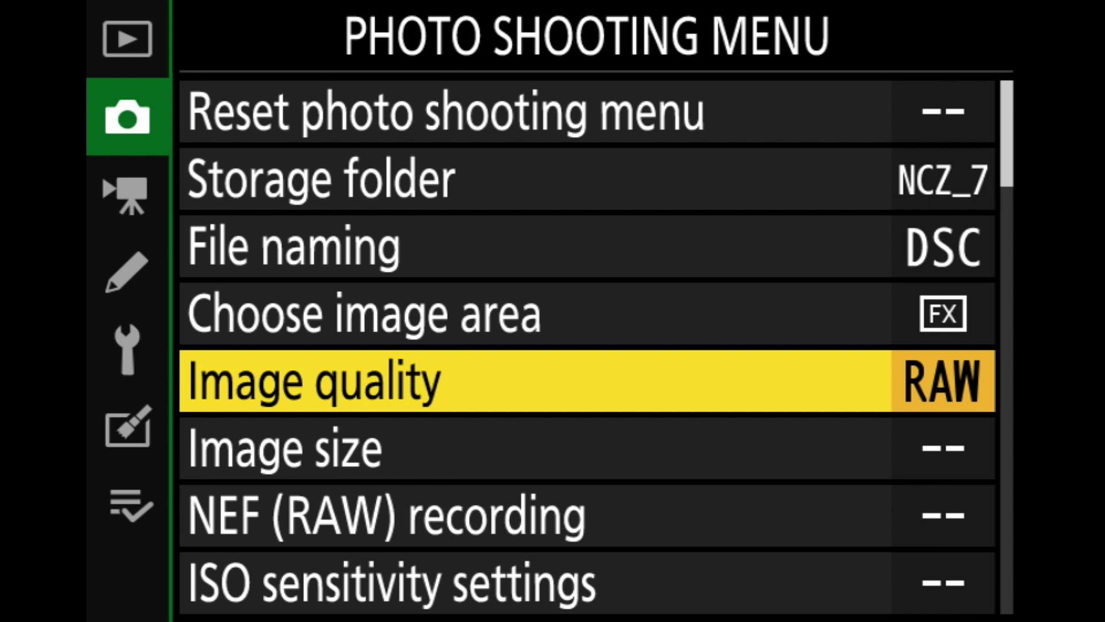
# In the Nikon camera's photo shooting menu, set Image quality to NEF (RAW) without an accompanying JPEG
pyautogui.press('Return')
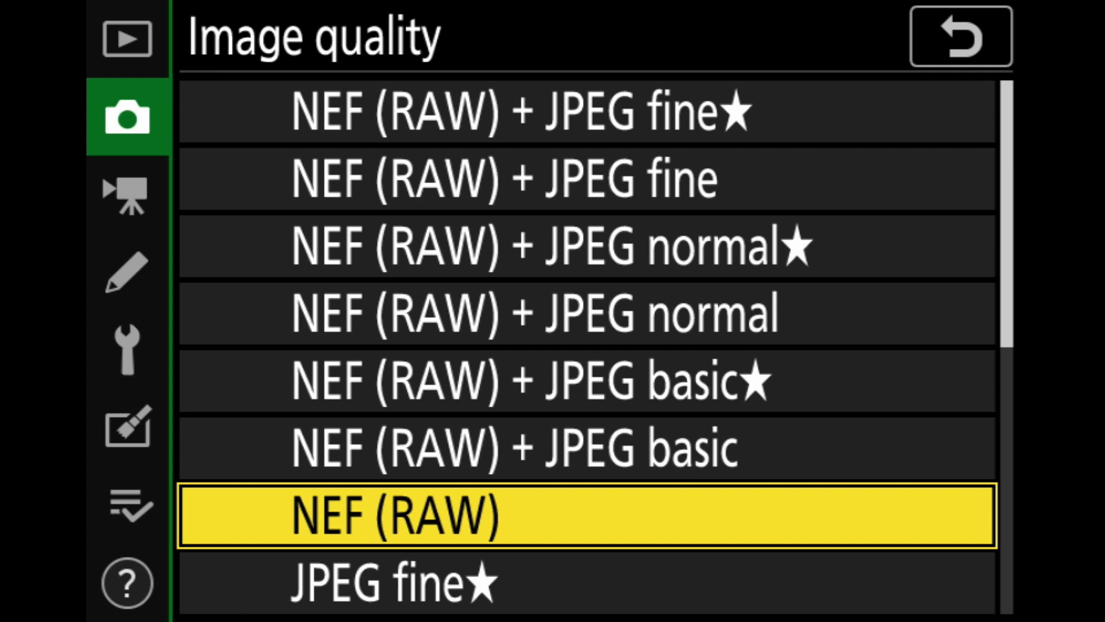
pyautogui.press('Up')
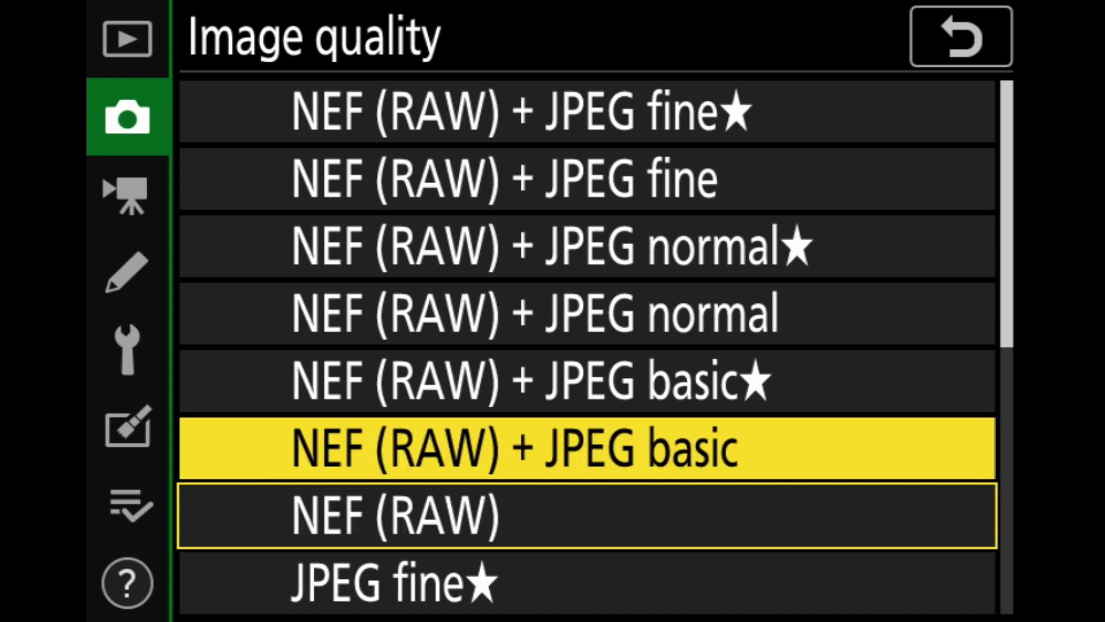
pyautogui.press('Down')
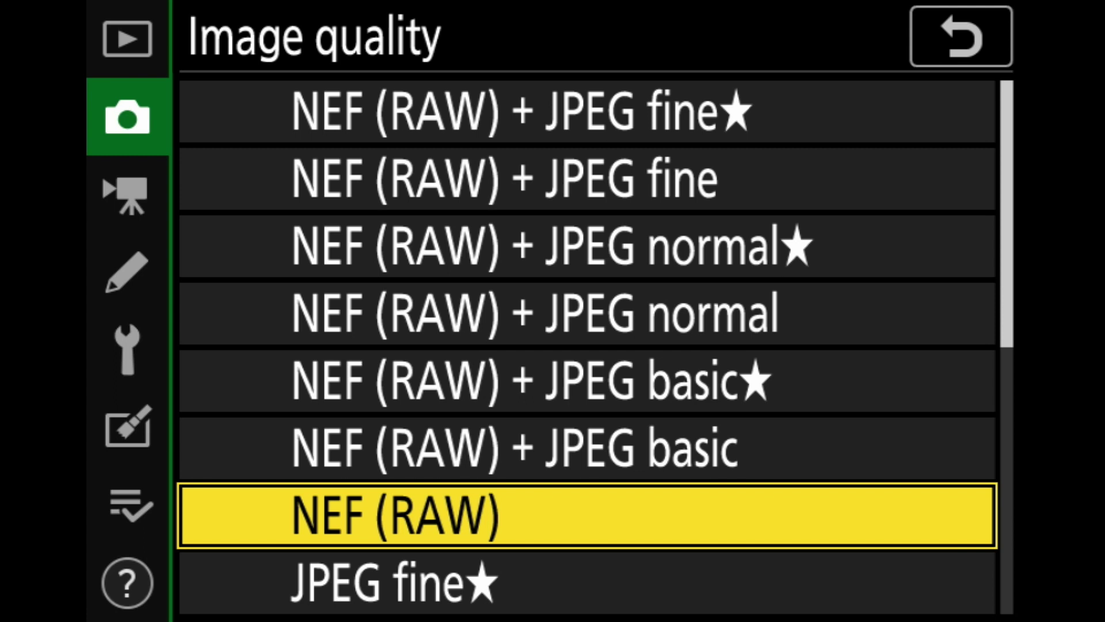
pyautogui.press('Return')
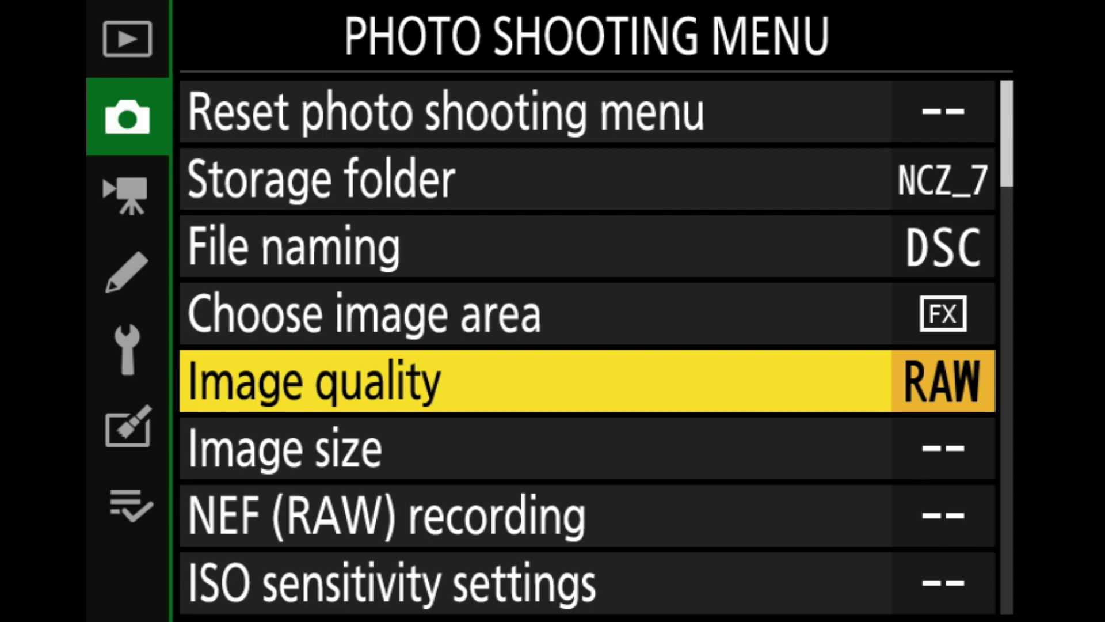
# Review the Lossless compressed, Compressed and Uncompressed choices for NEF (RAW) compression, ending on Lossless compressed
pyautogui.press('Down')
pyautogui.press('Down')
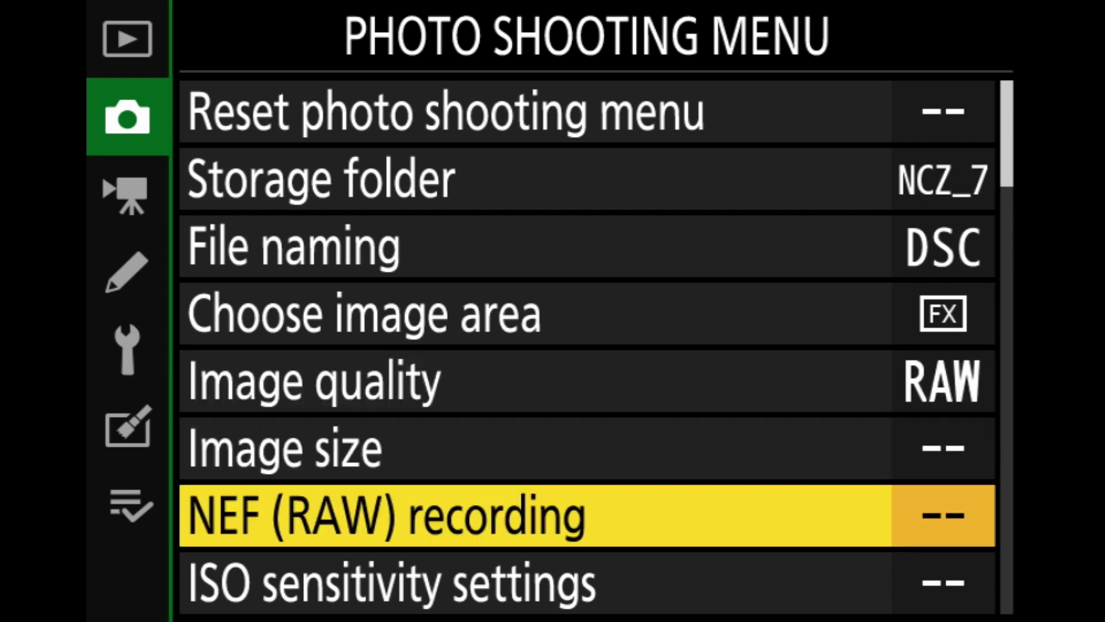
pyautogui.press('Right')
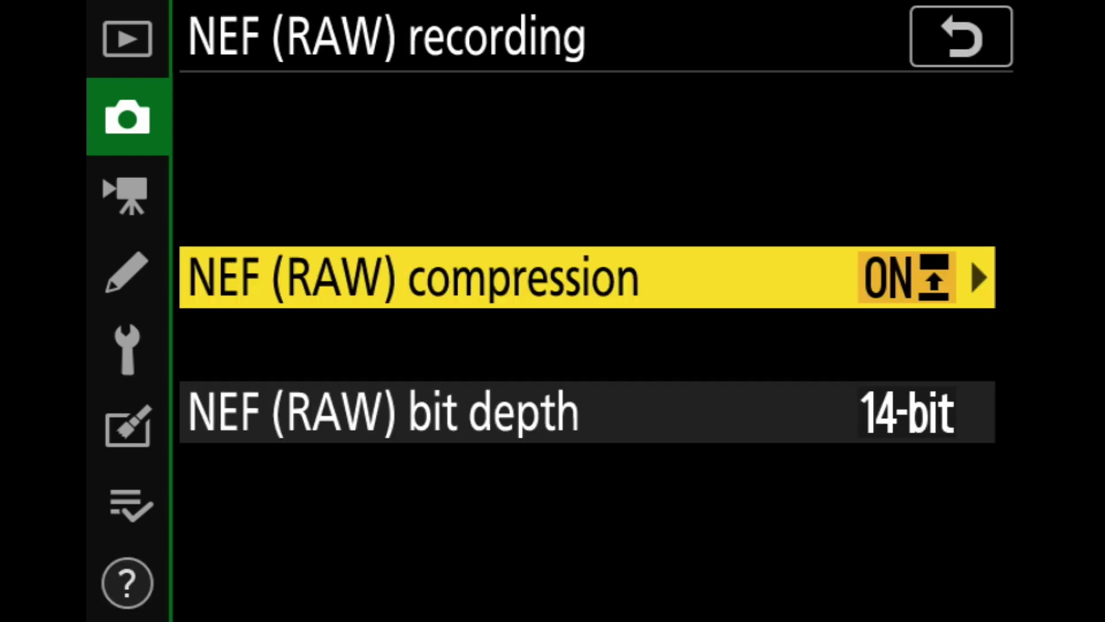
pyautogui.press('Right')
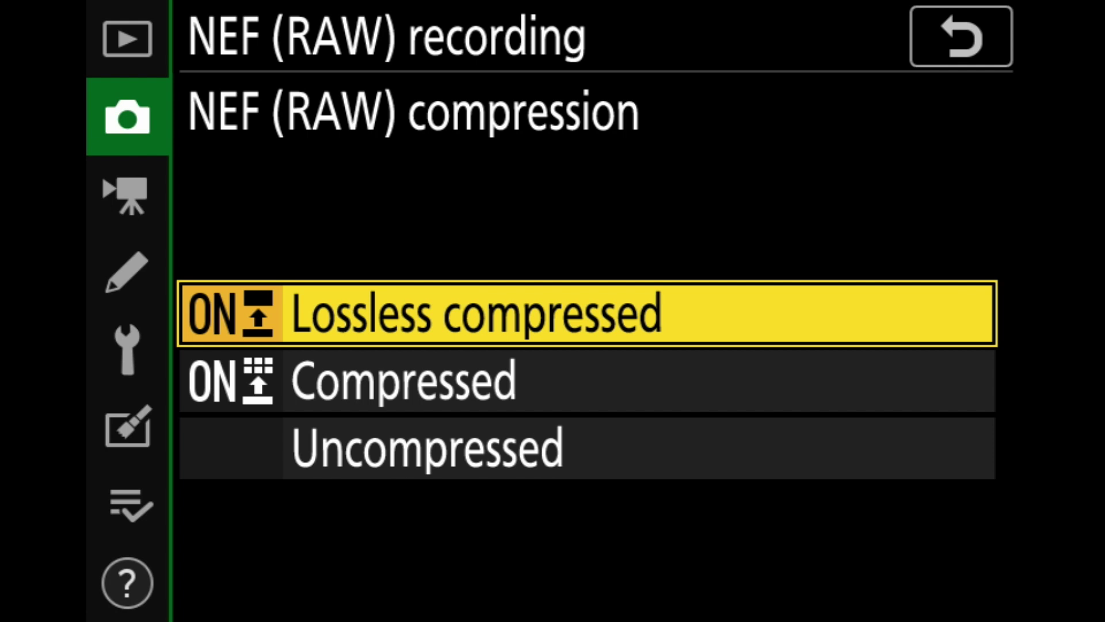
pyautogui.press('Down')
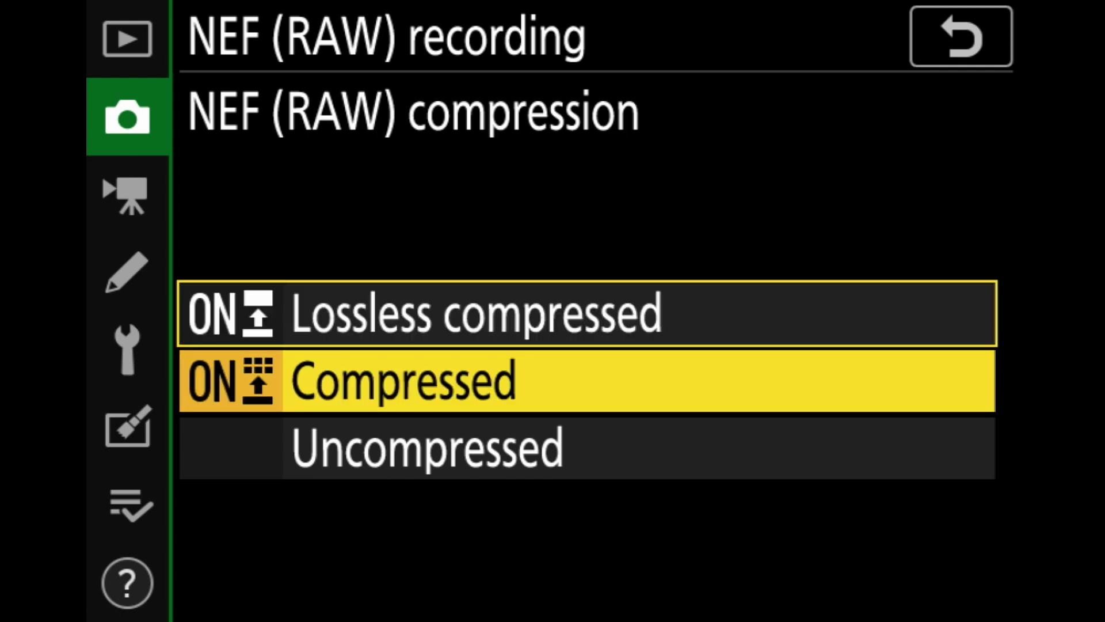
pyautogui.press('Down')
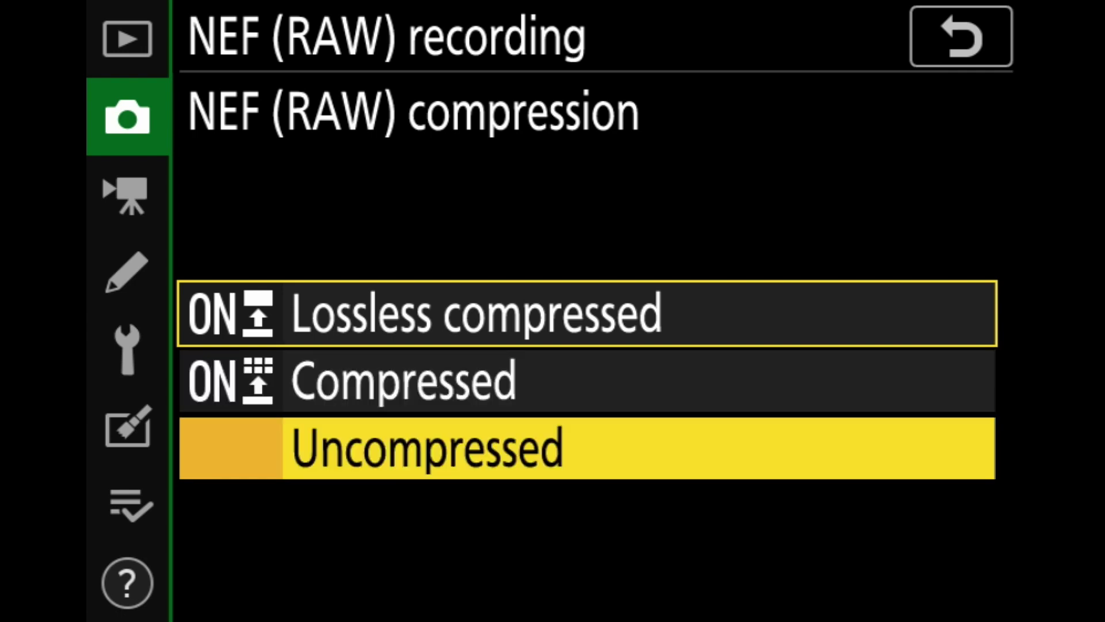
pyautogui.press('Up')
pyautogui.press('Up')
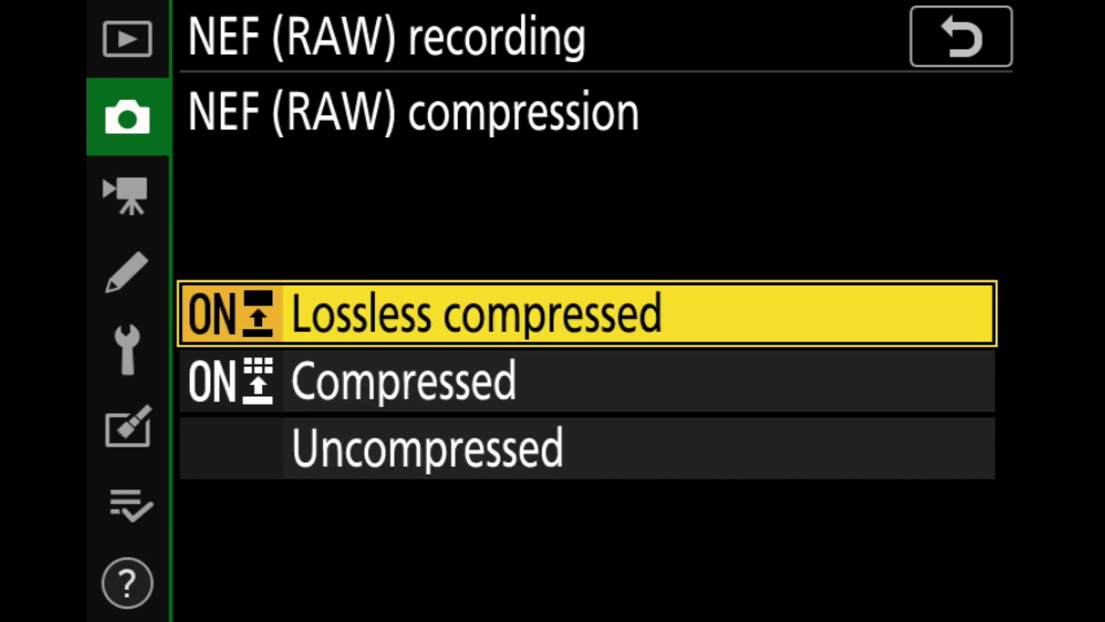
pyautogui.press('Left')
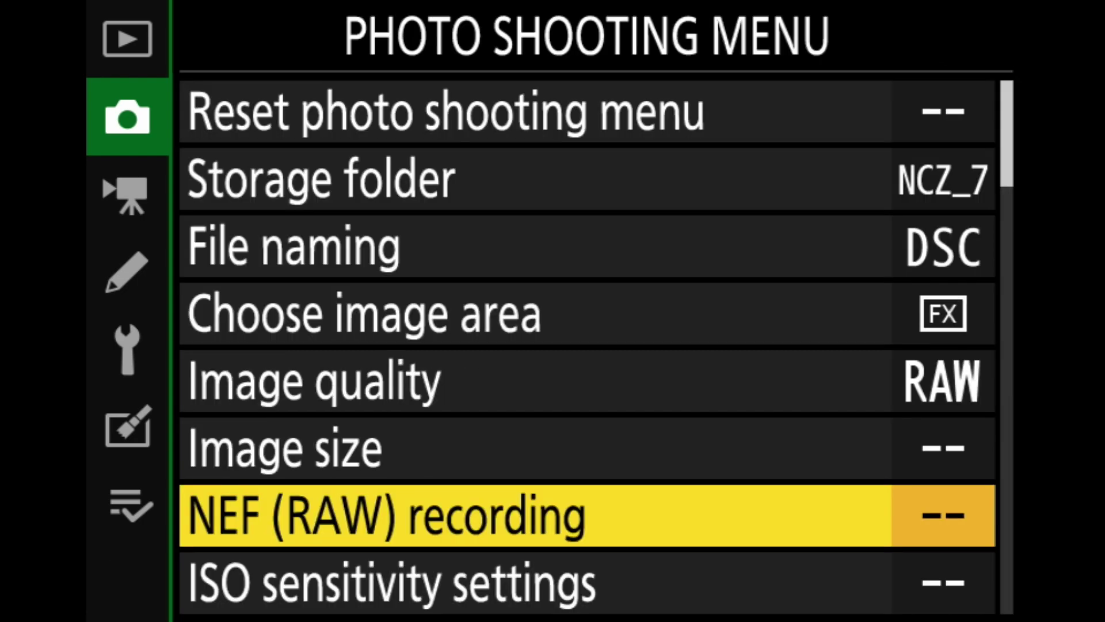
# Review the 12-bit and 14-bit choices for NEF (RAW) bit depth, ending on 14-bit, and leave the setting
pyautogui.press('Right')
pyautogui.press('Down')
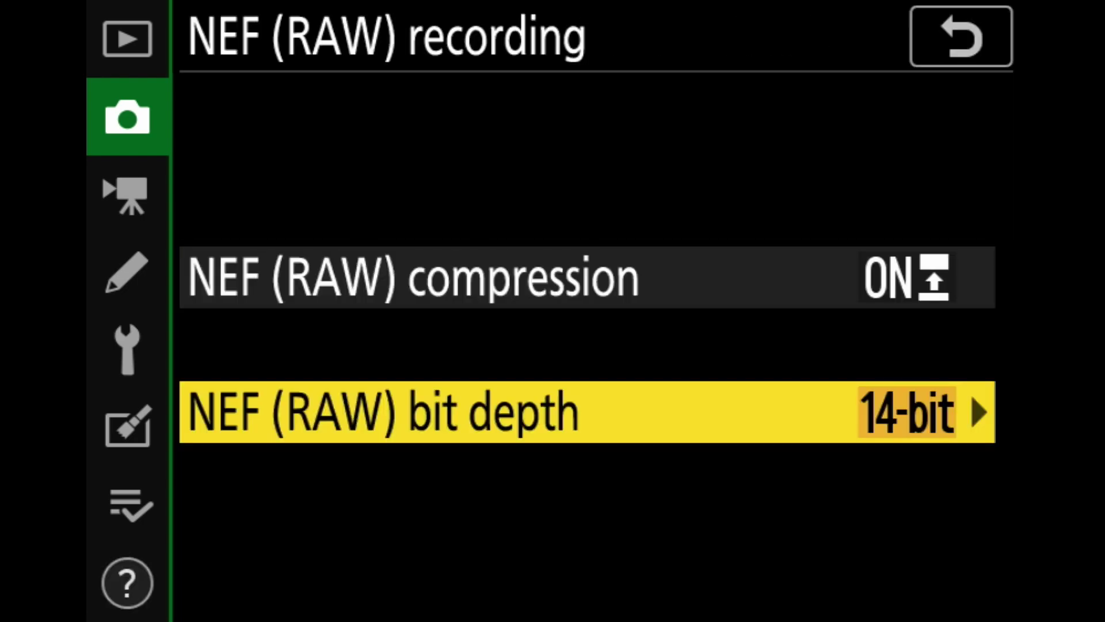
pyautogui.press('Right')
pyautogui.press('Up')
pyautogui.press('Down')
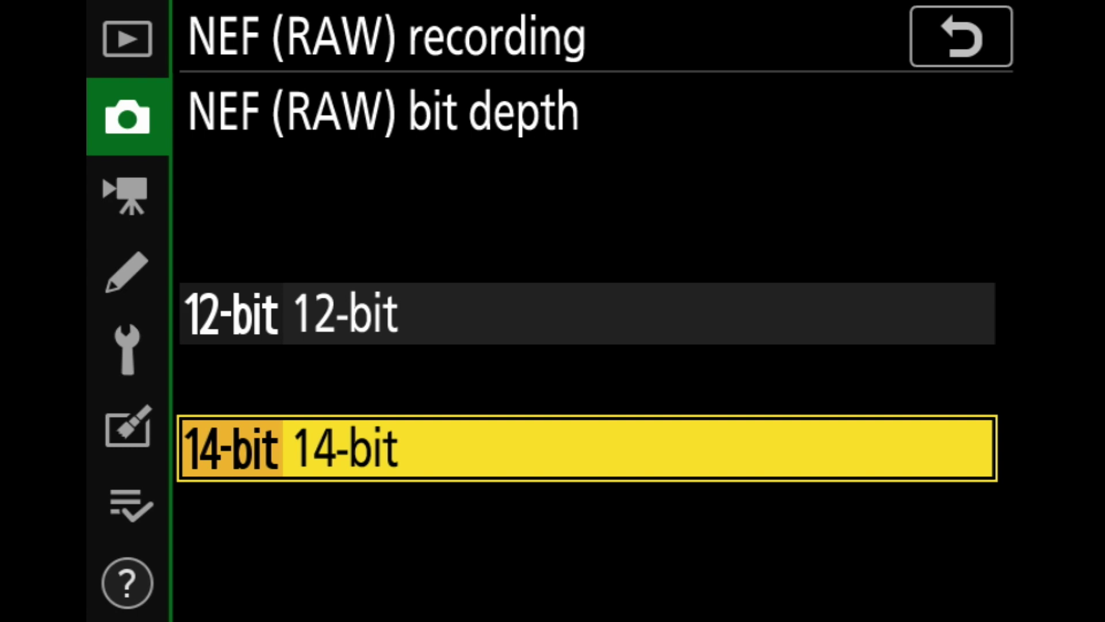
pyautogui.press('Left')
pyautogui.press('Left')
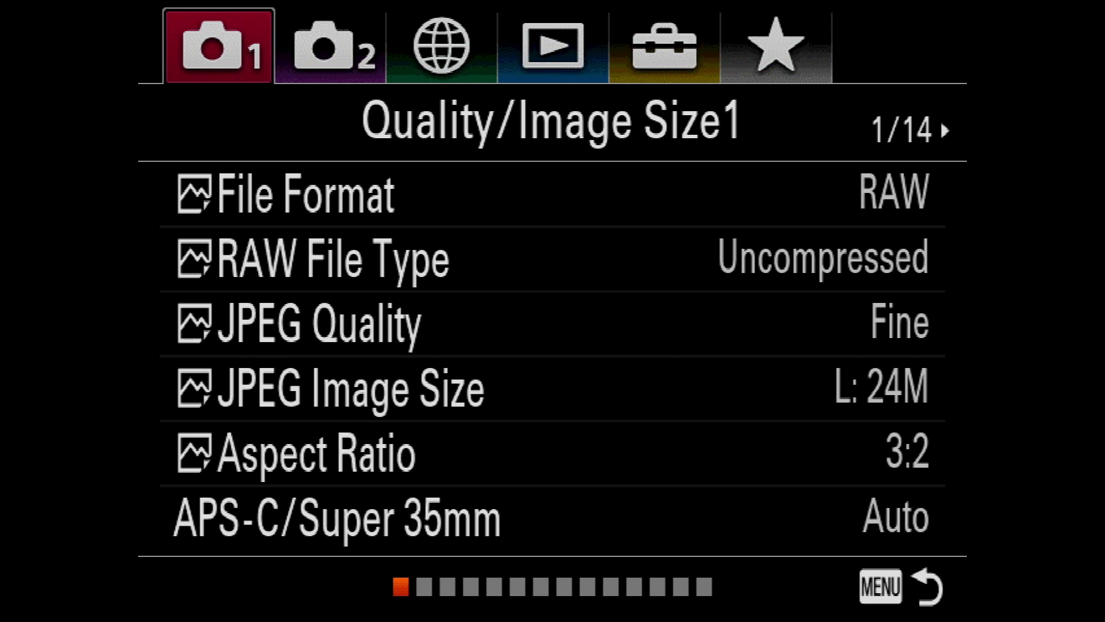
# In the Sony camera's Quality/Image Size1 settings, go through the File Format options and choose RAW
pyautogui.click(553, 194)
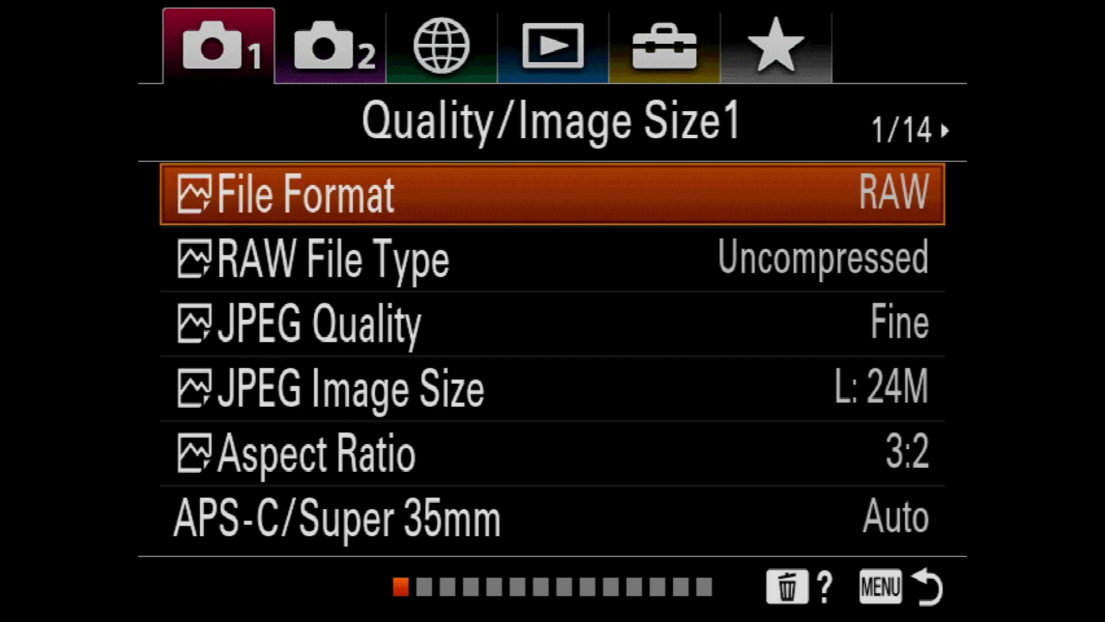
pyautogui.press('Return')
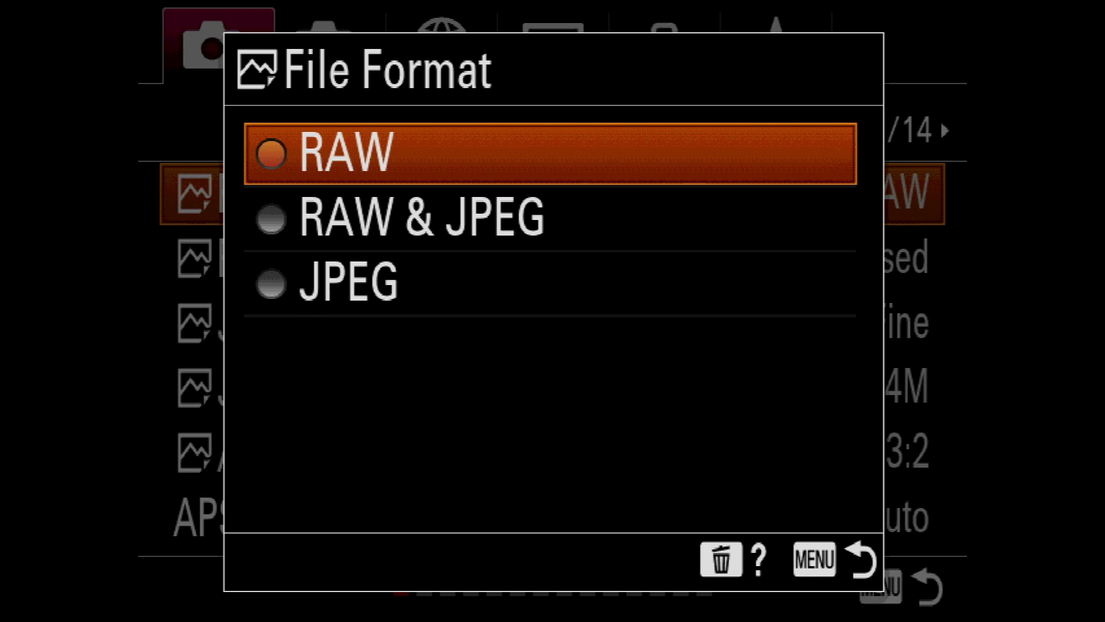
pyautogui.click(550, 218)
pyautogui.click(550, 283)
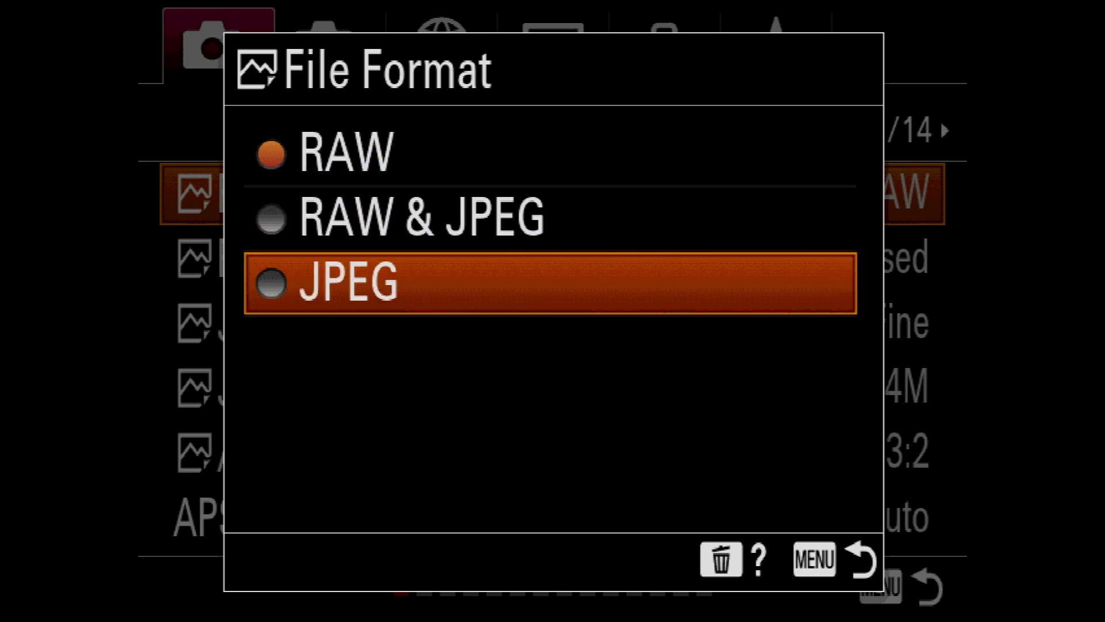
pyautogui.click(550, 153)
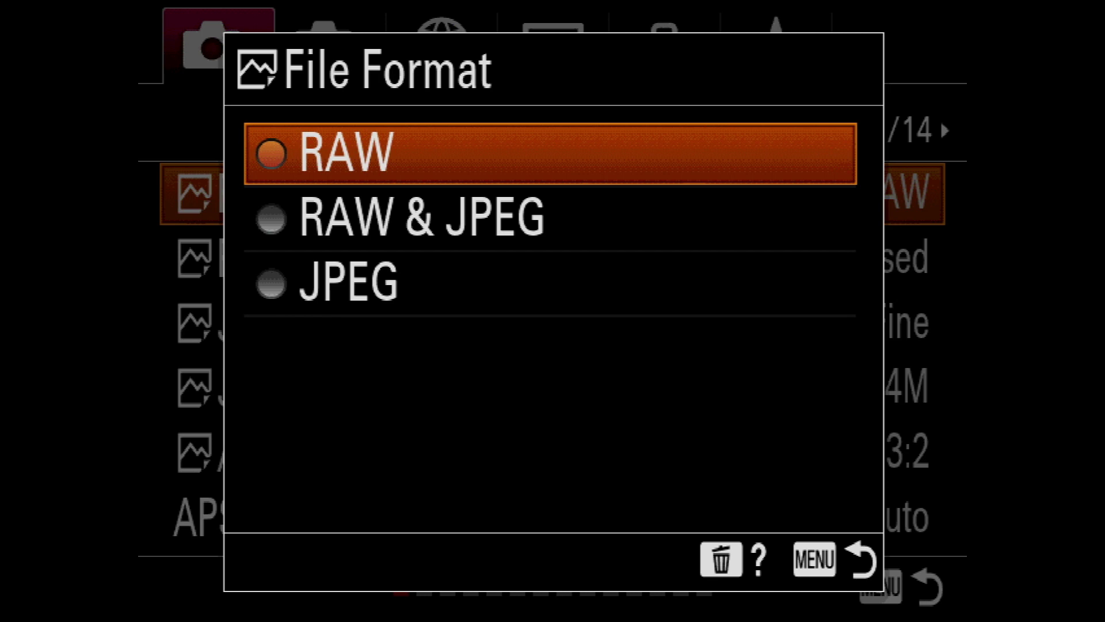
pyautogui.press('Return')
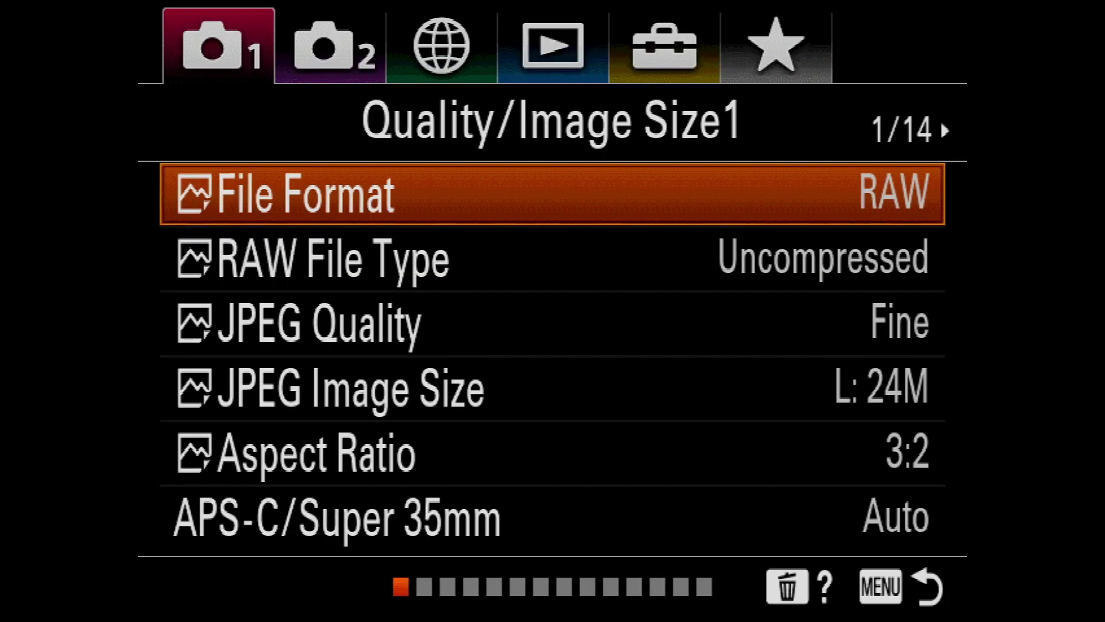
# Compare the Compressed and Uncompressed options for RAW File Type and set it to Uncompressed
pyautogui.press('Down')
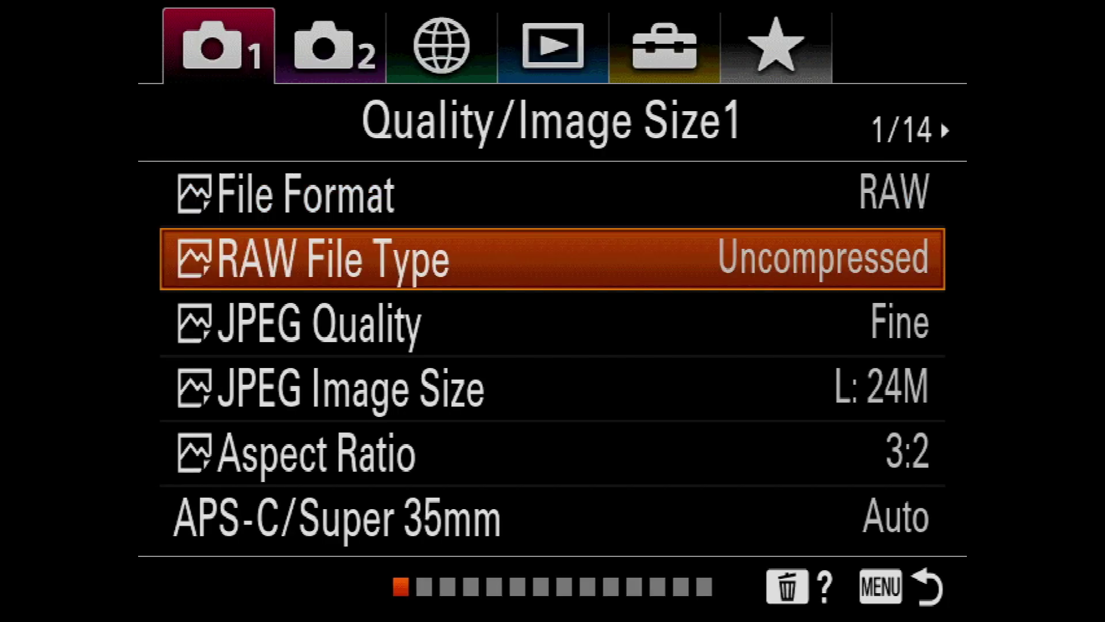
pyautogui.press('Return')
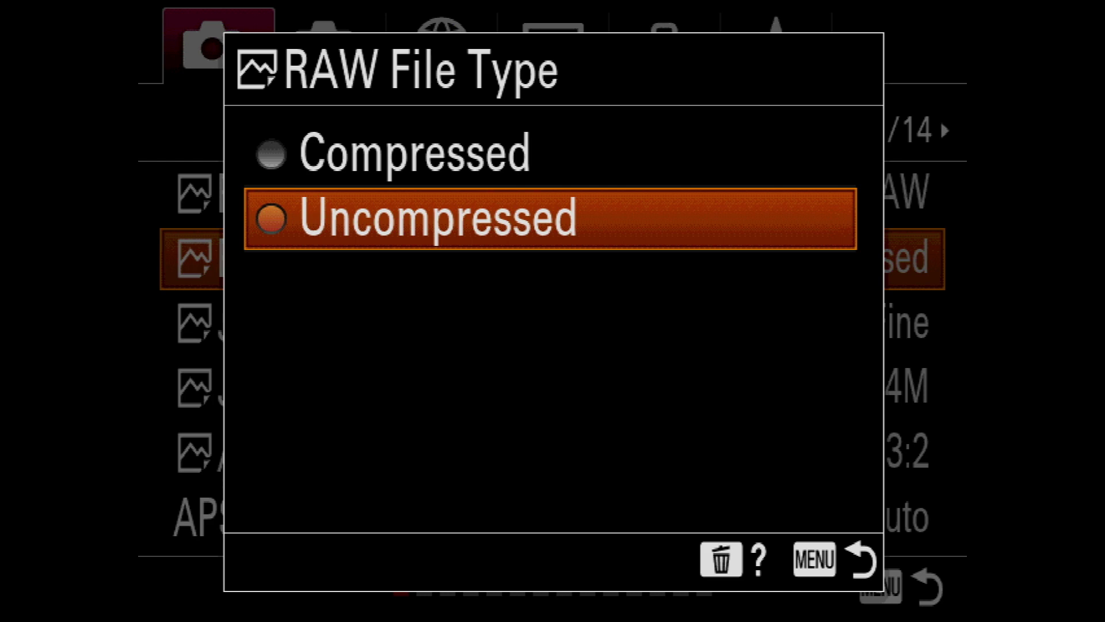
pyautogui.press('Up')
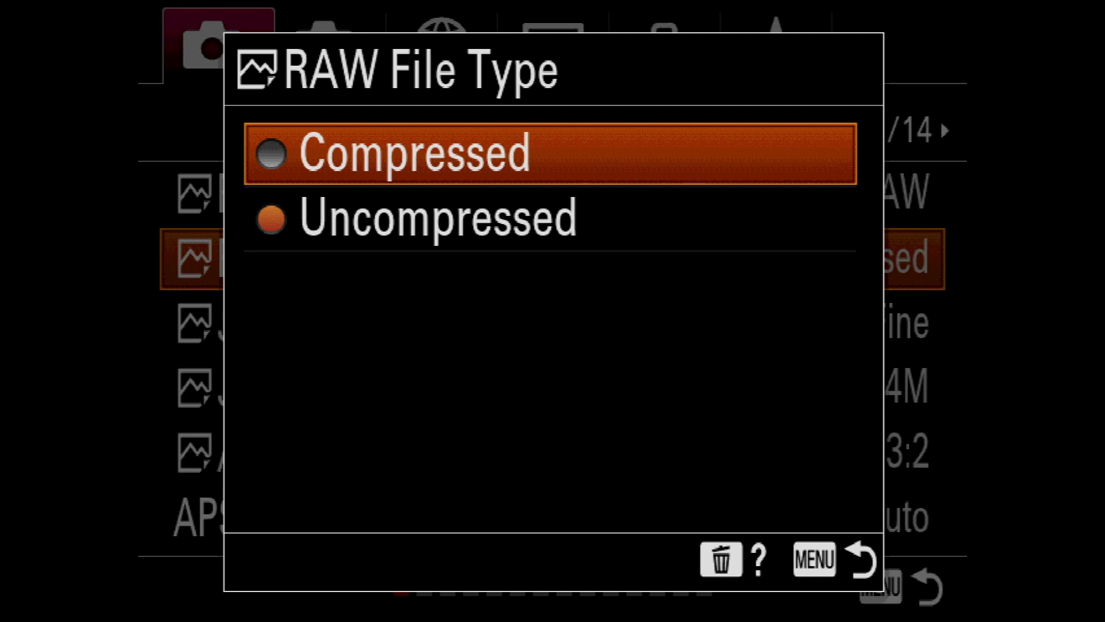
pyautogui.press('Down')
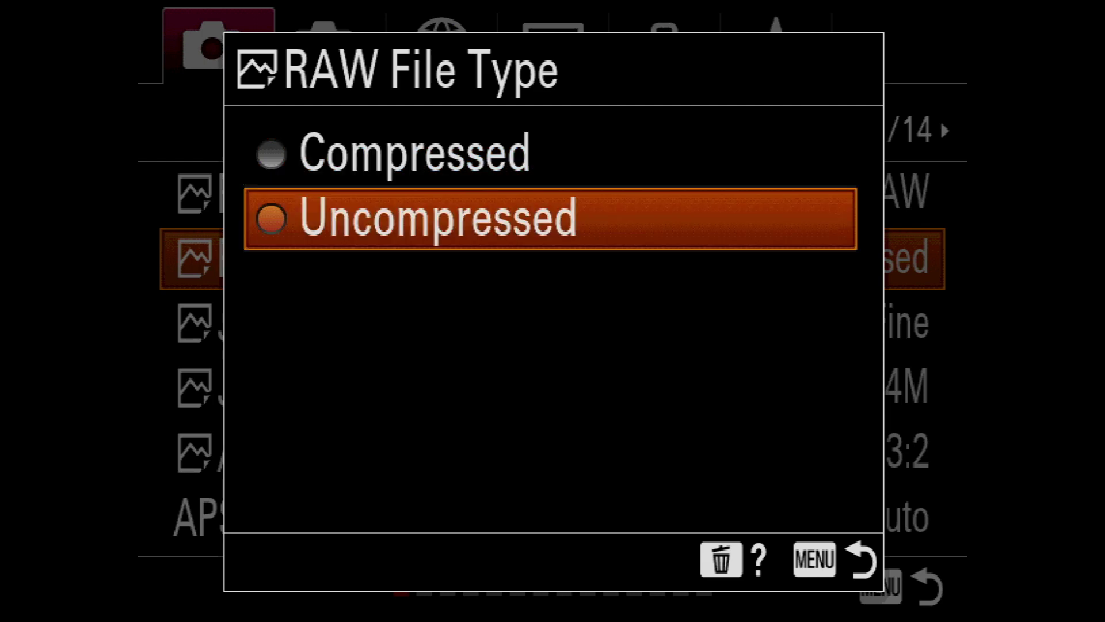
pyautogui.press('Up')
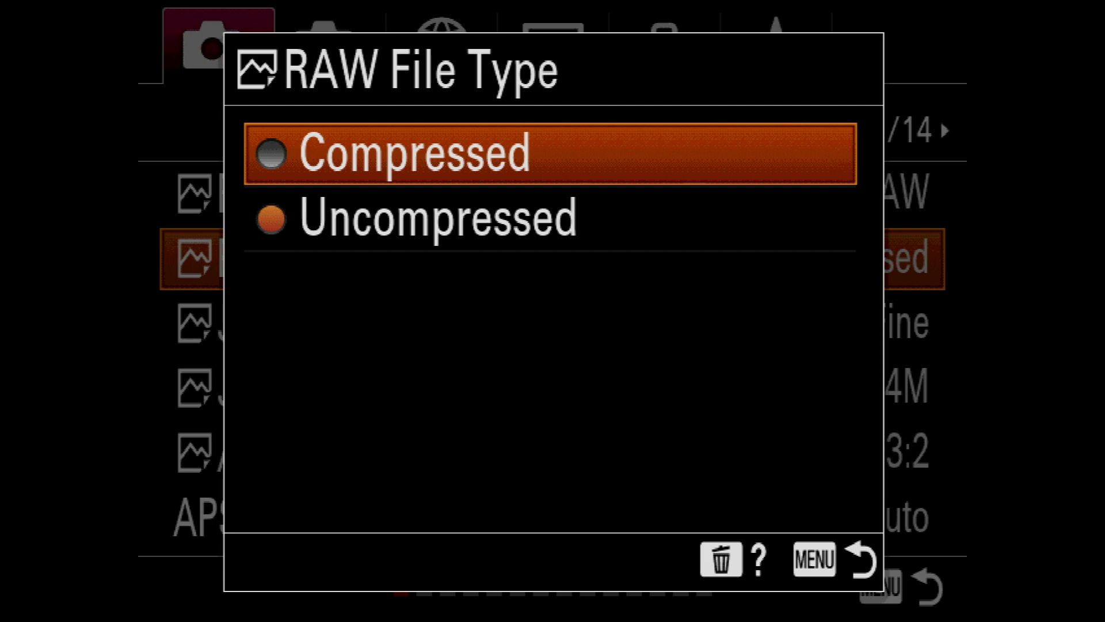
pyautogui.press('Down')
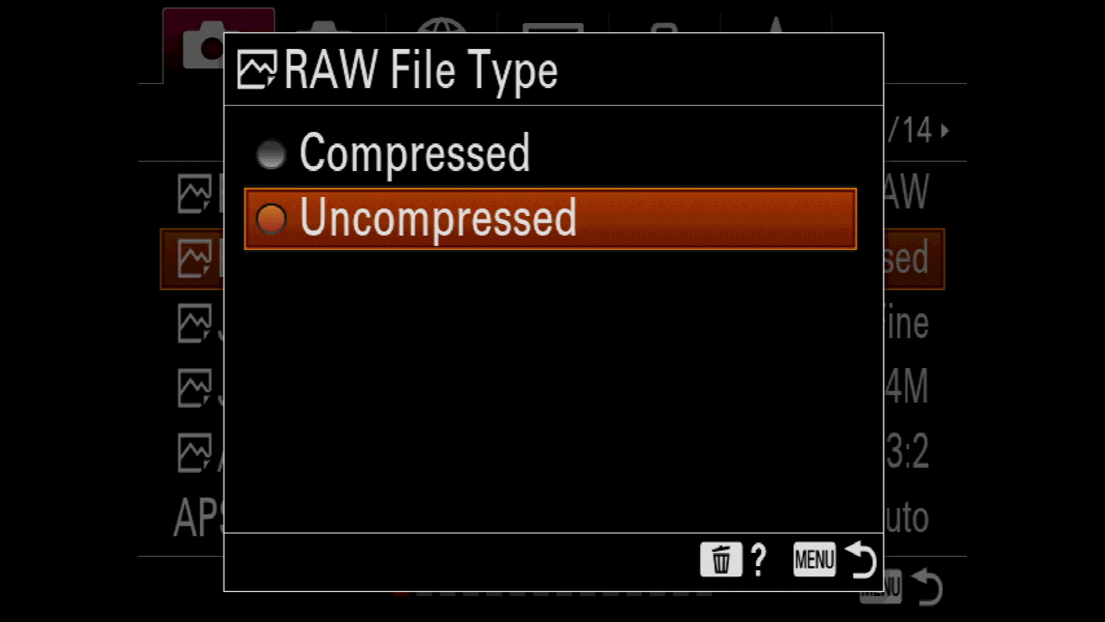
pyautogui.press('Return')
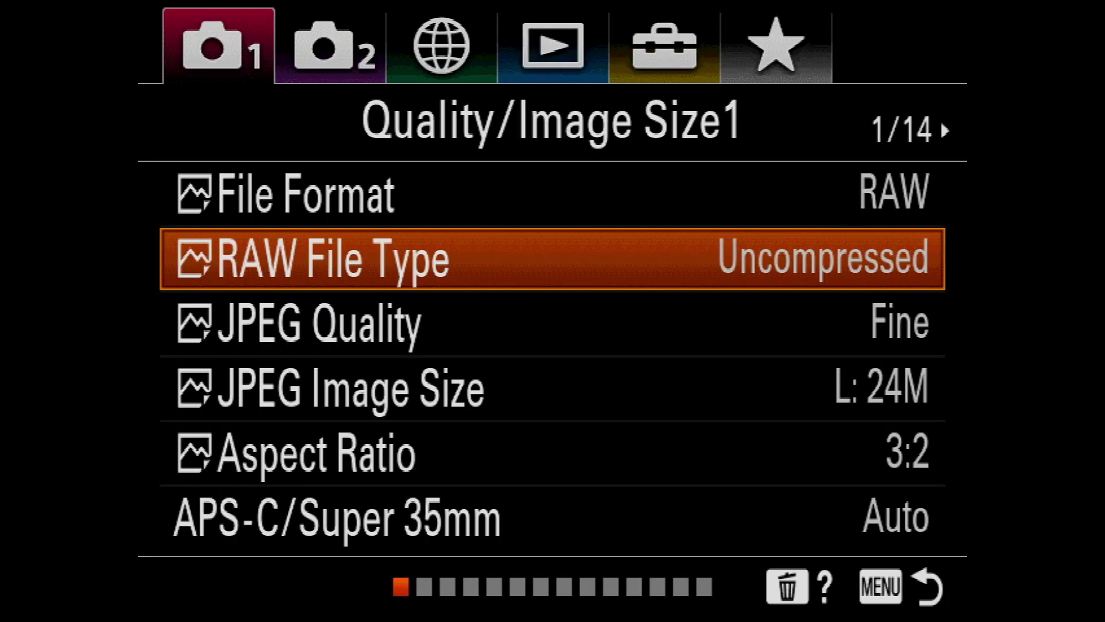